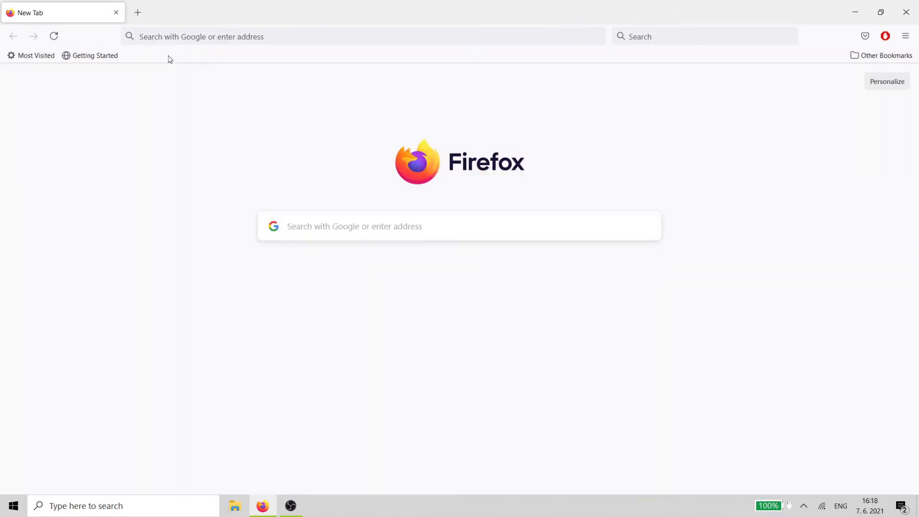
- Open app.gleek.io in a new browser tab
{"action": "left_click", "coordinate": [164, 41]}
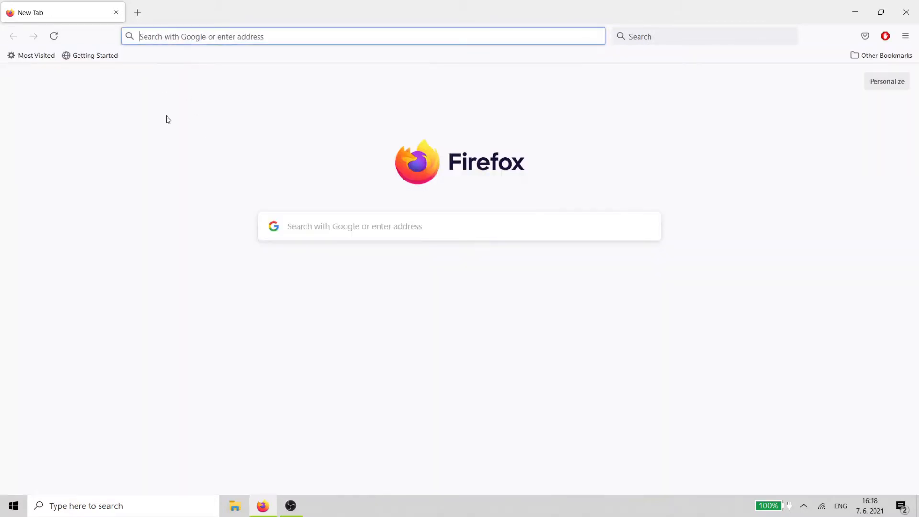
{"action": "type", "text": "app.gleek.io"}
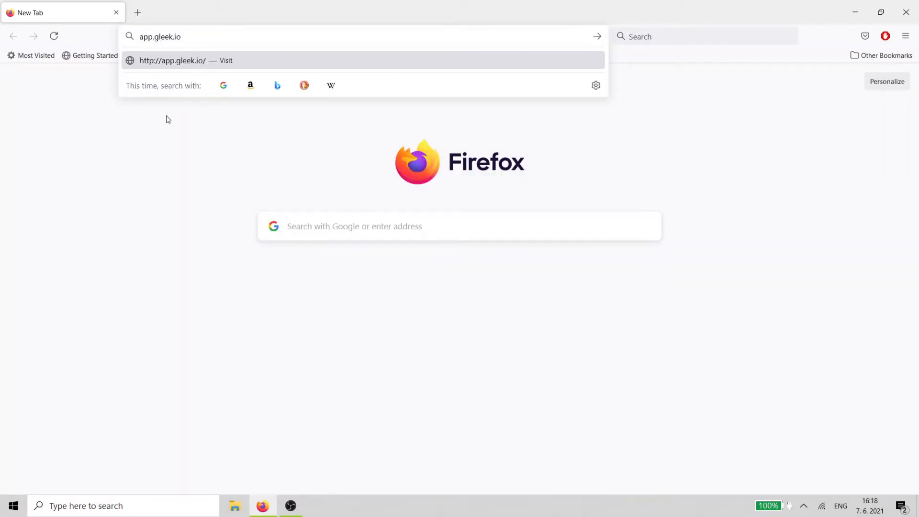
{"action": "key", "text": "Return"}
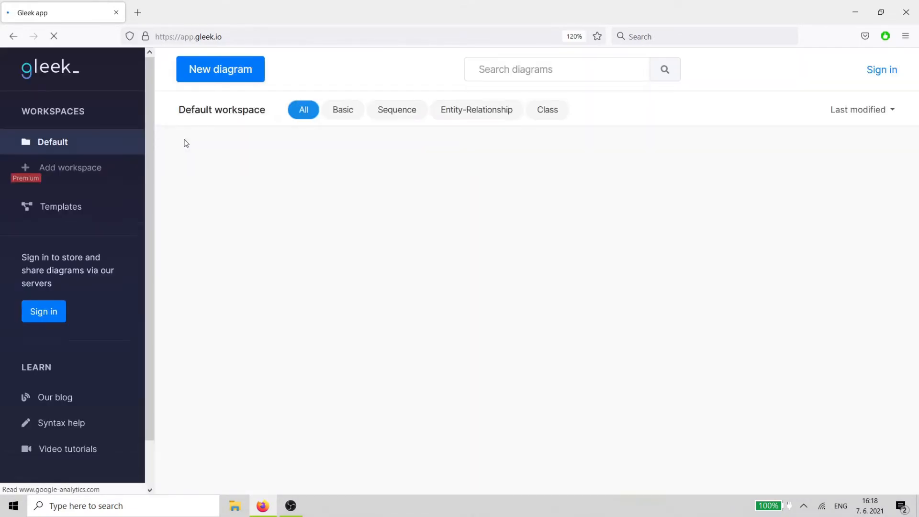
- Create a new diagram and set its type to Sequence diagram
{"action": "left_click", "coordinate": [220, 84]}
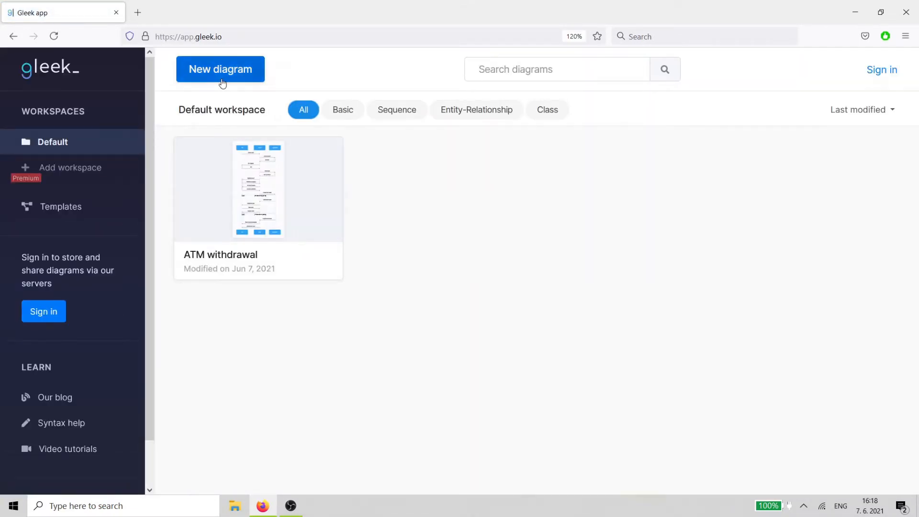
{"action": "left_click", "coordinate": [250, 110]}
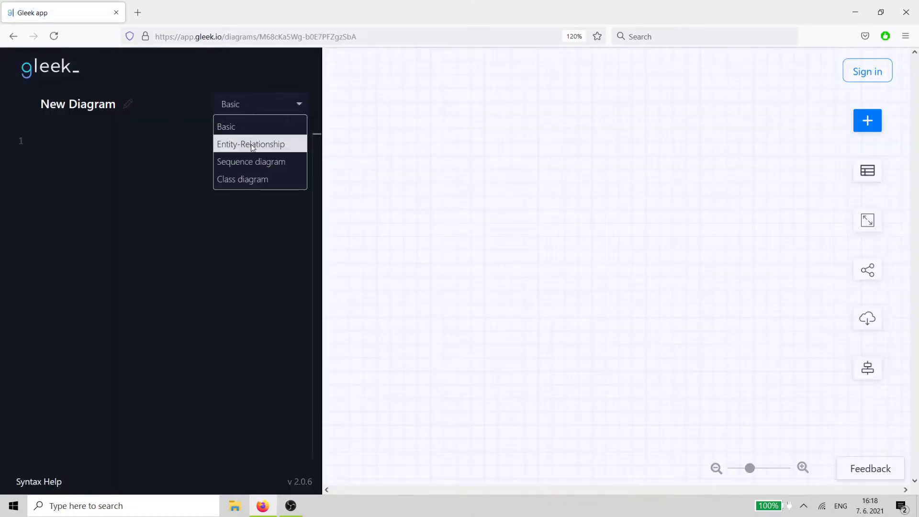
{"action": "left_click", "coordinate": [254, 162]}
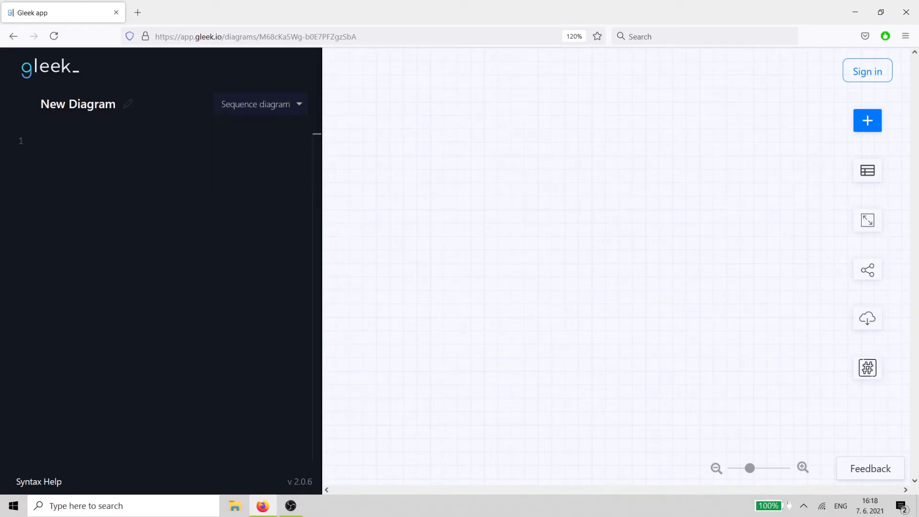
- Rename the diagram to ATM withdrawal
{"action": "left_click", "coordinate": [78, 105]}
{"action": "key", "text": "BackSpace"}
{"action": "type", "text": "ATM withdra"}
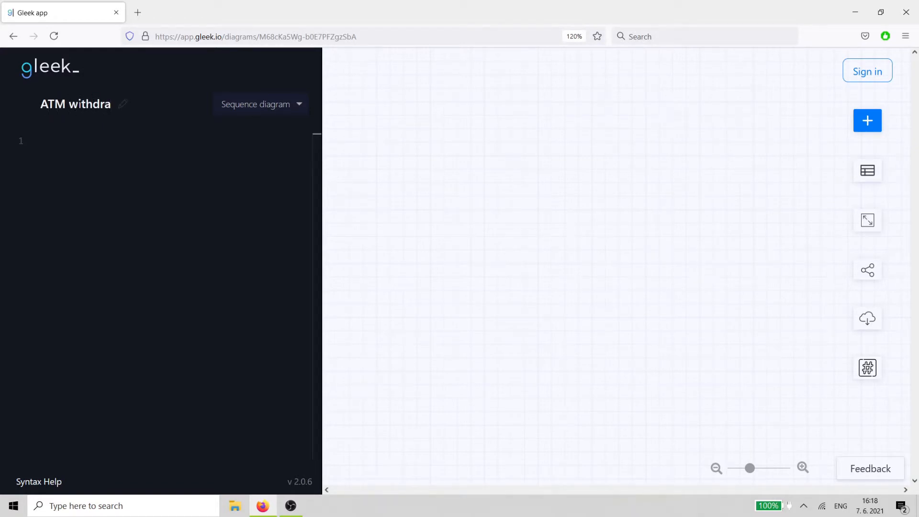
{"action": "type", "text": "wal"}
- Write the first message line: User sends Insert card to ATM
{"action": "left_click", "coordinate": [63, 134]}
{"action": "type", "text": "User"}
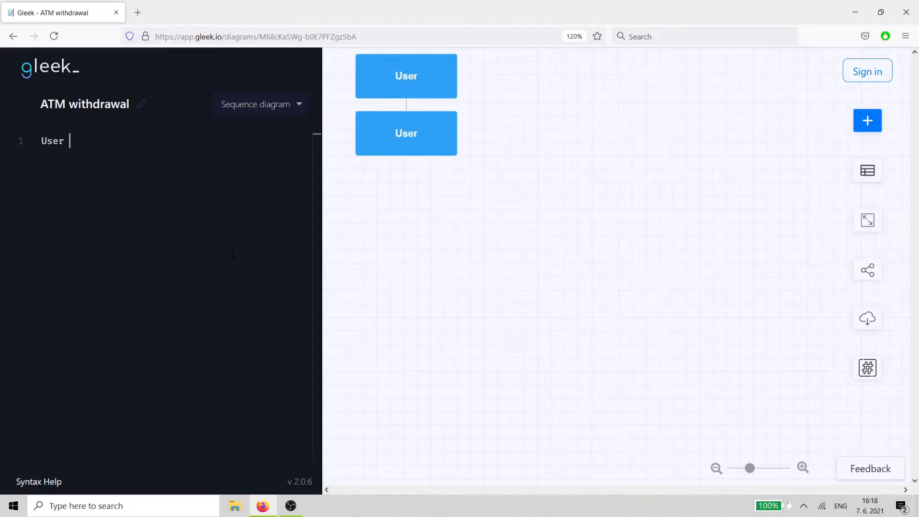
{"action": "type", "text": " -Insert card-"}
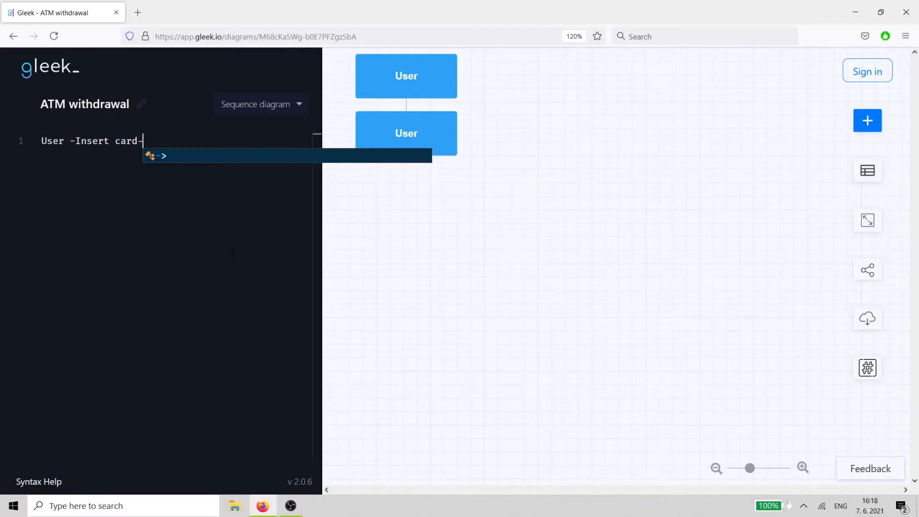
{"action": "type", "text": "> ATM"}
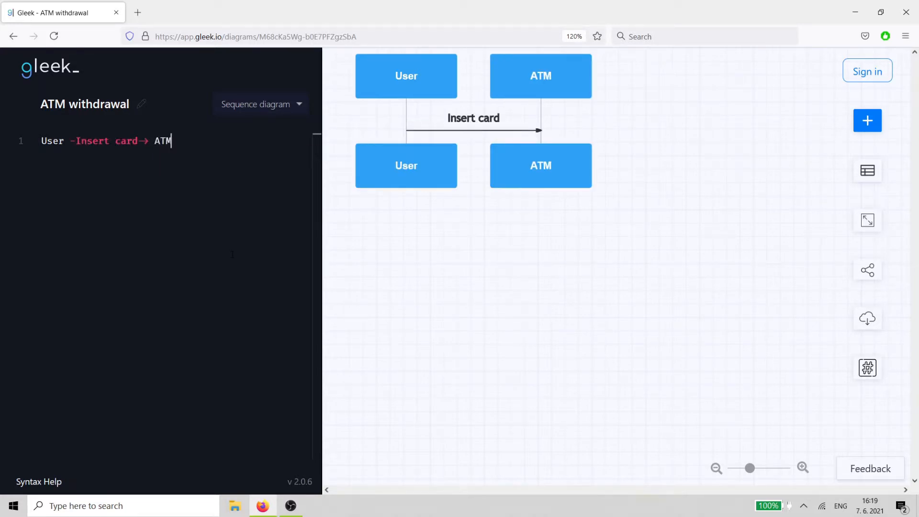
{"action": "key", "text": "Return"}
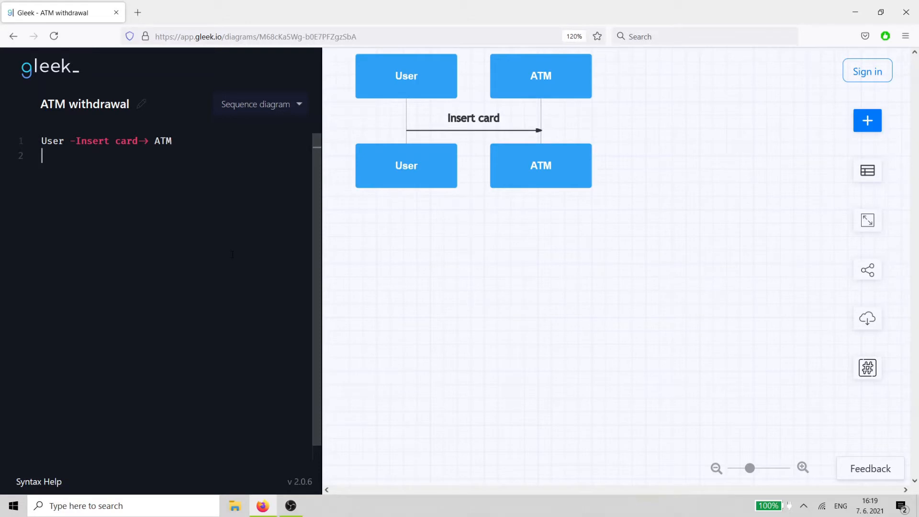
- Add an activating message Card number from ATM to Database
{"action": "type", "text": "ATM -Card number"}
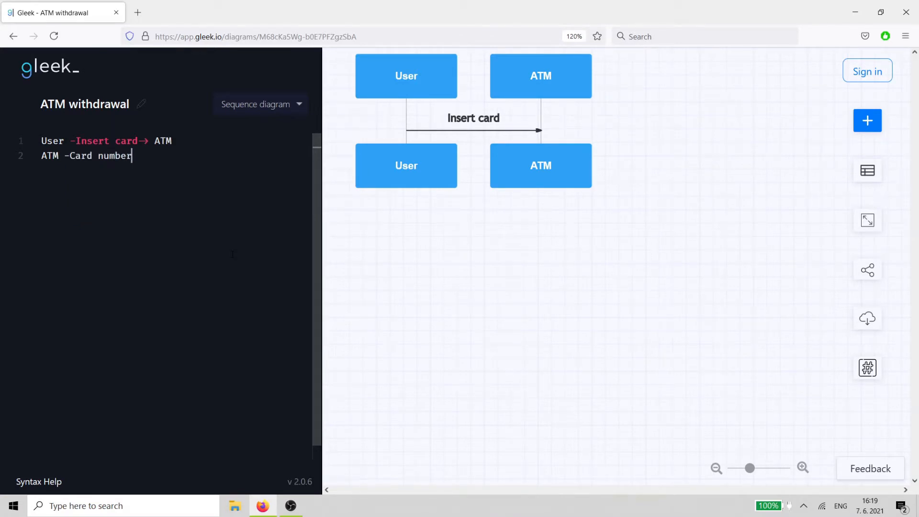
{"action": "type", "text": "-"}
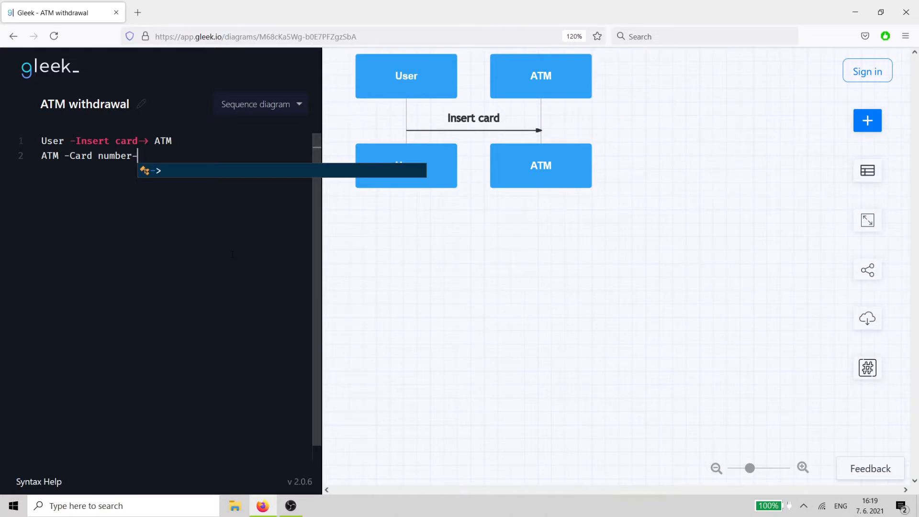
{"action": "type", "text": ">+"}
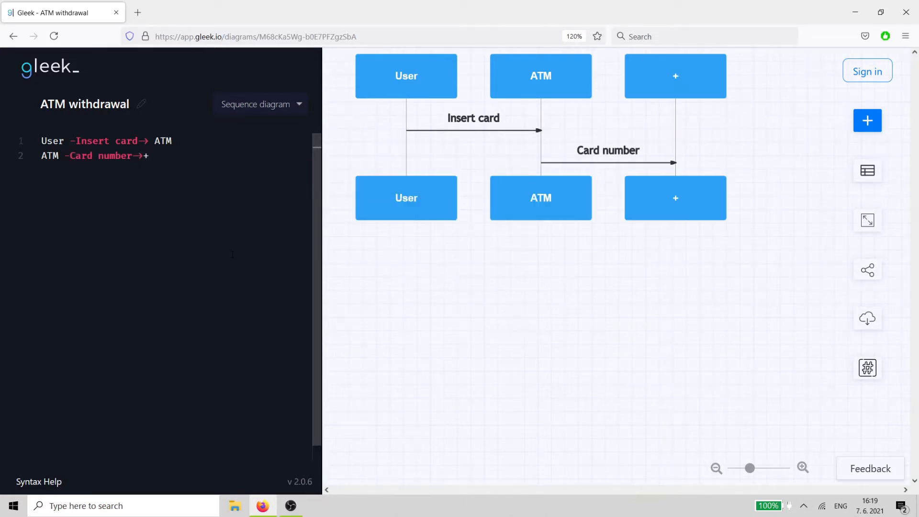
{"action": "type", "text": " Database"}
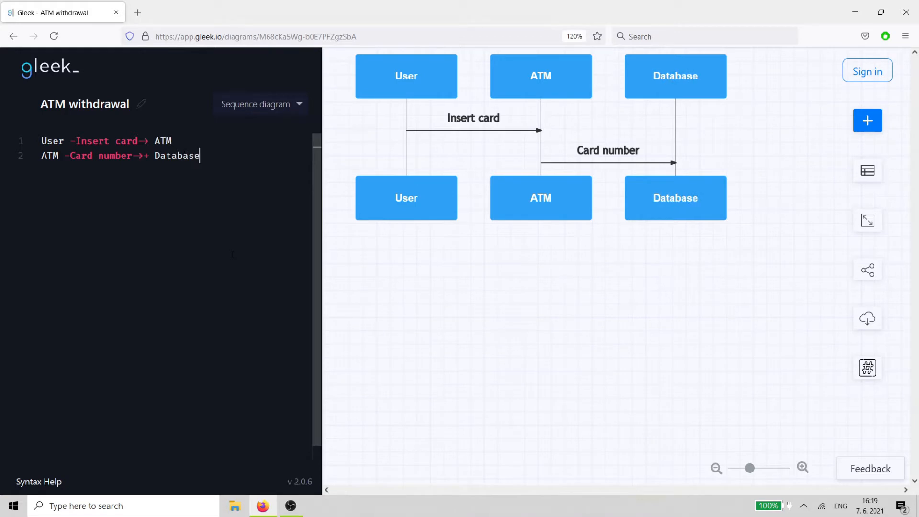
{"action": "key", "text": "Return"}
- Add a deactivating reply Card ok from Database back to ATM
{"action": "left_click_drag", "start_coordinate": [143, 156], "coordinate": [149, 157]}
{"action": "left_click", "coordinate": [112, 184]}
{"action": "type", "text": "Databa"}
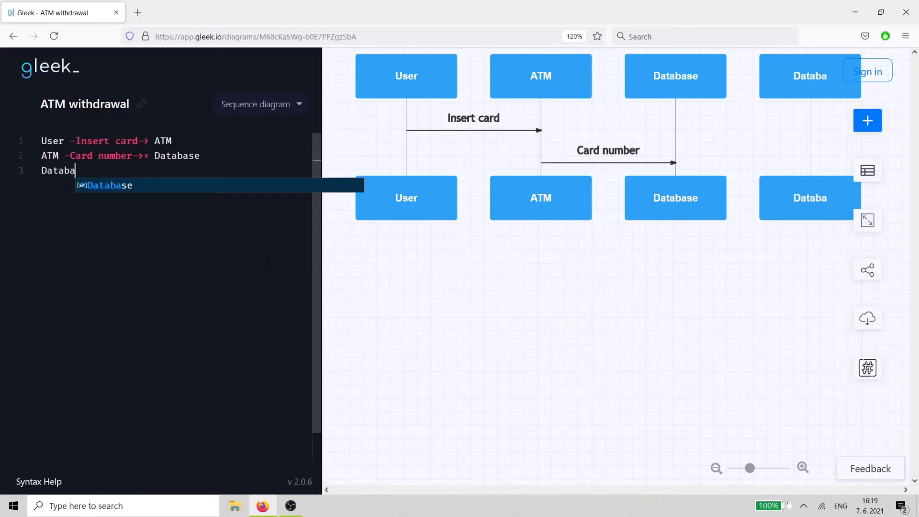
{"action": "type", "text": "se -Ca"}
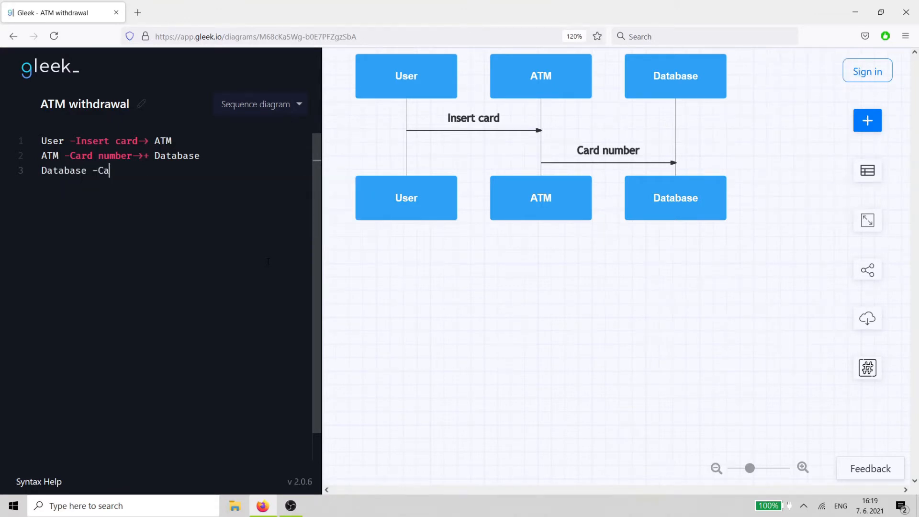
{"action": "type", "text": "rd ok-"}
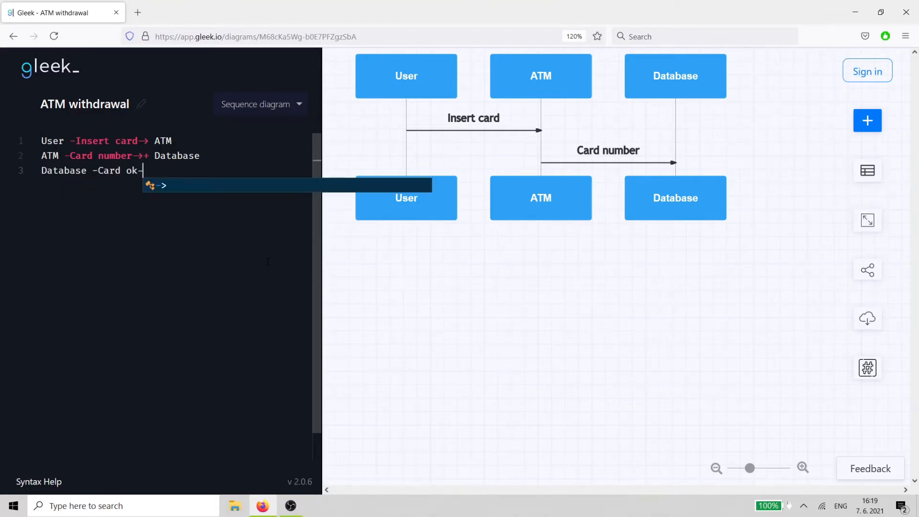
{"action": "type", "text": ">"}
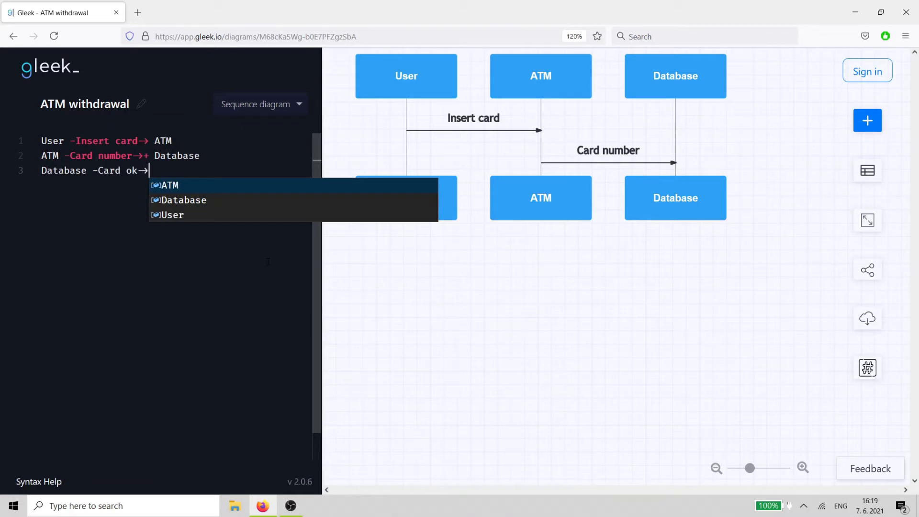
{"action": "type", "text": "- ATM"}
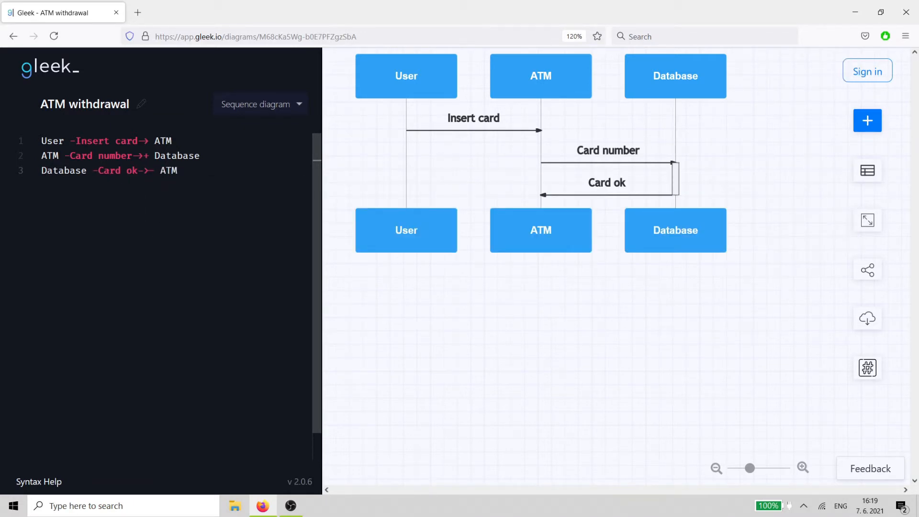
- Add an activating message Pin request from ATM to User
{"action": "key", "text": "shift+Left"}
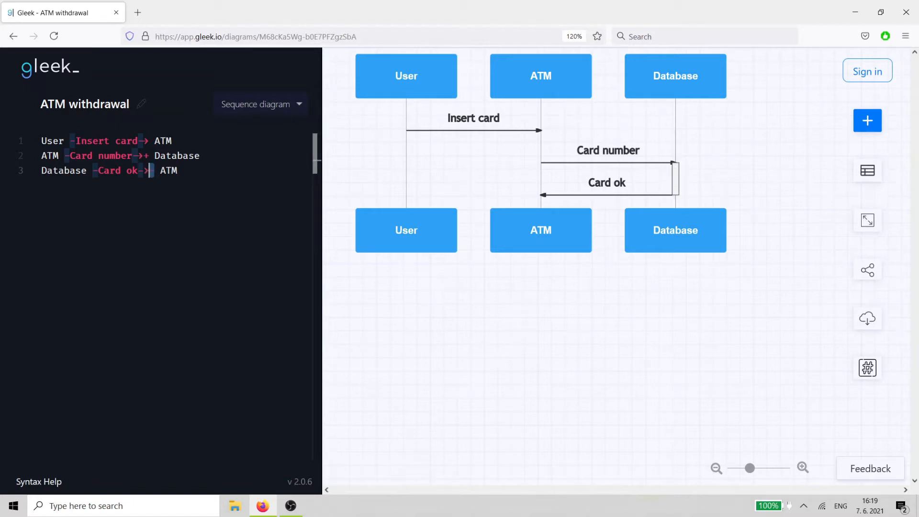
{"action": "left_click", "coordinate": [234, 171]}
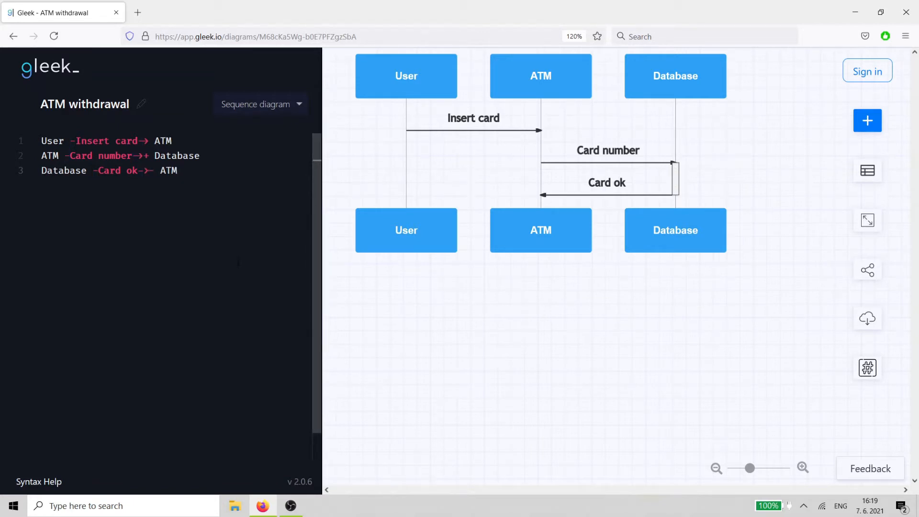
{"action": "key", "text": "Return"}
{"action": "type", "text": "ATM"}
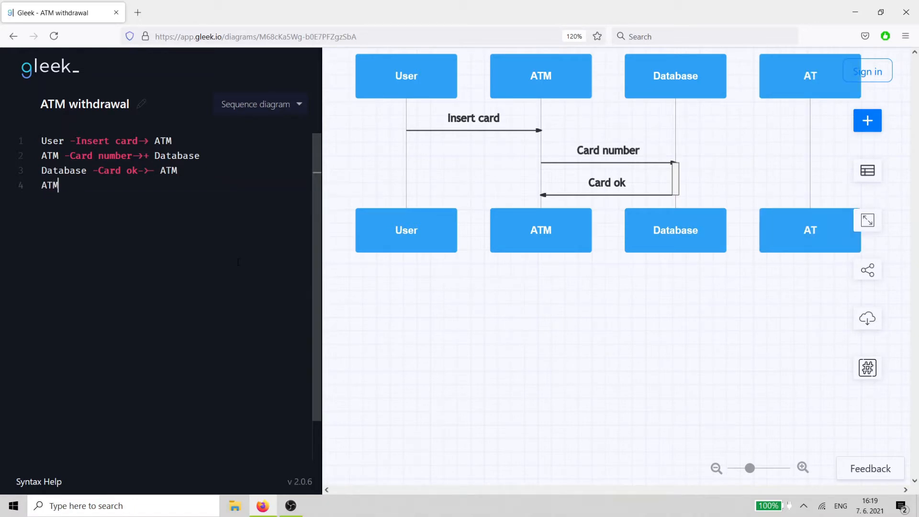
{"action": "key", "text": "Return"}
{"action": "type", "text": "-"}
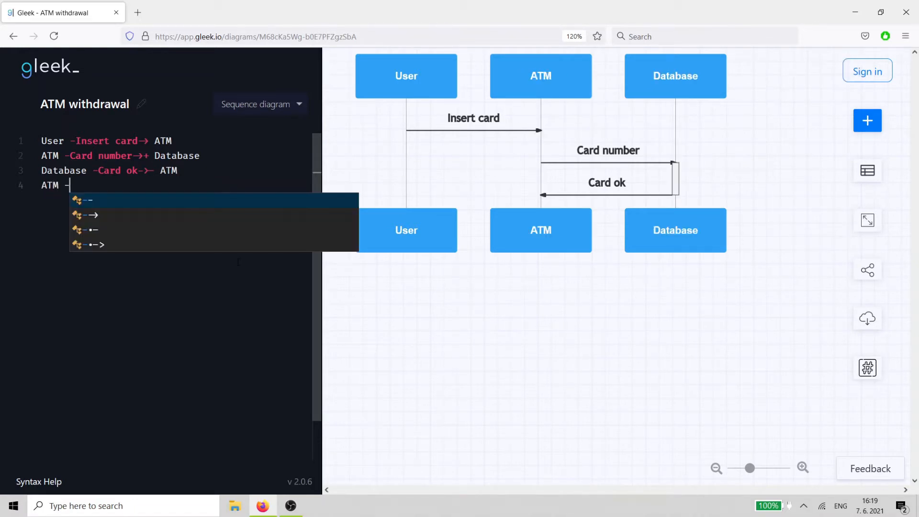
{"action": "type", "text": "Pin"}
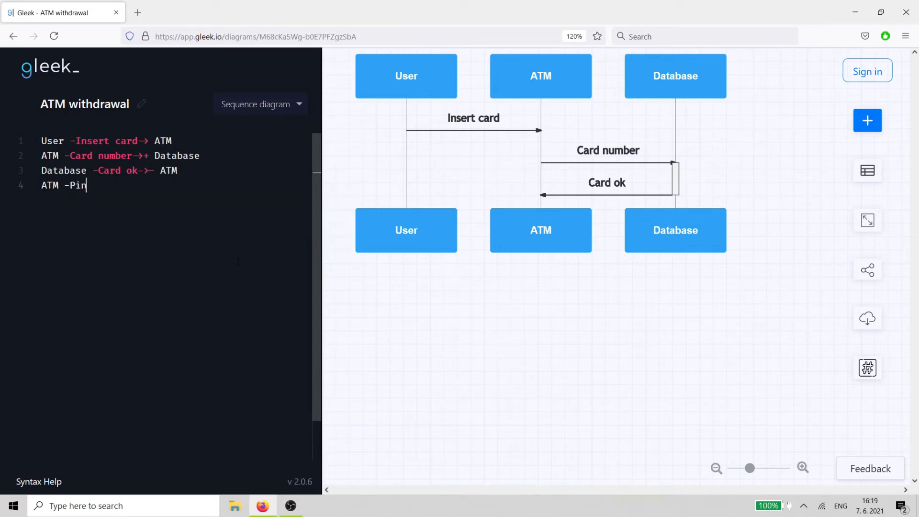
{"action": "type", "text": " request->"}
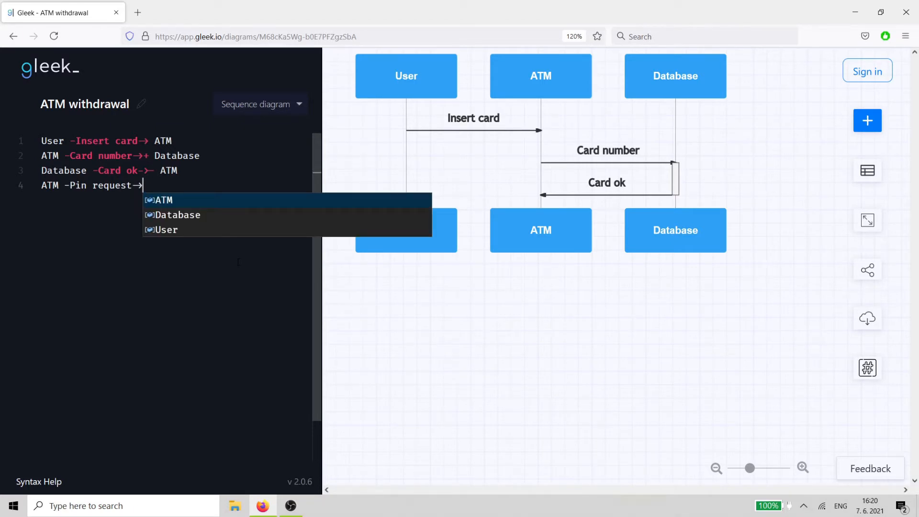
{"action": "type", "text": "+ User"}
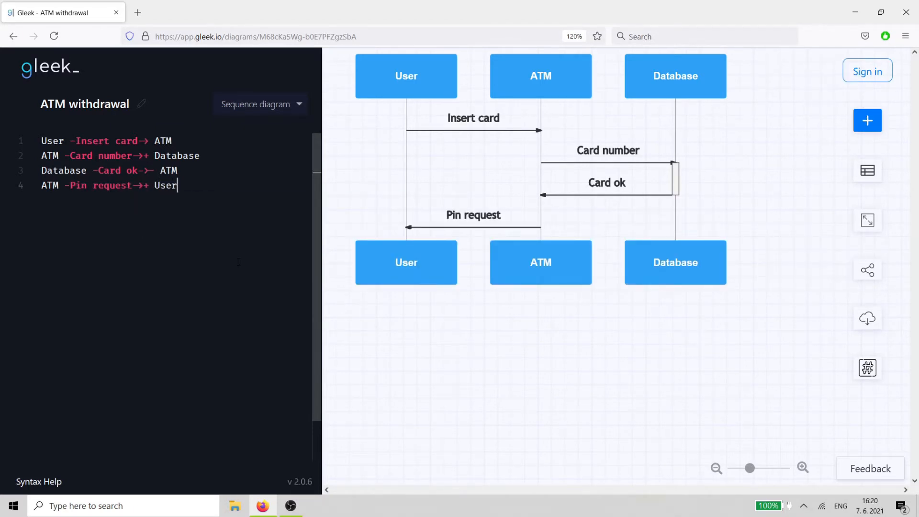
{"action": "key", "text": "Return"}
- Add a deactivating reply Pin from User back to ATM
{"action": "type", "text": "Us"}
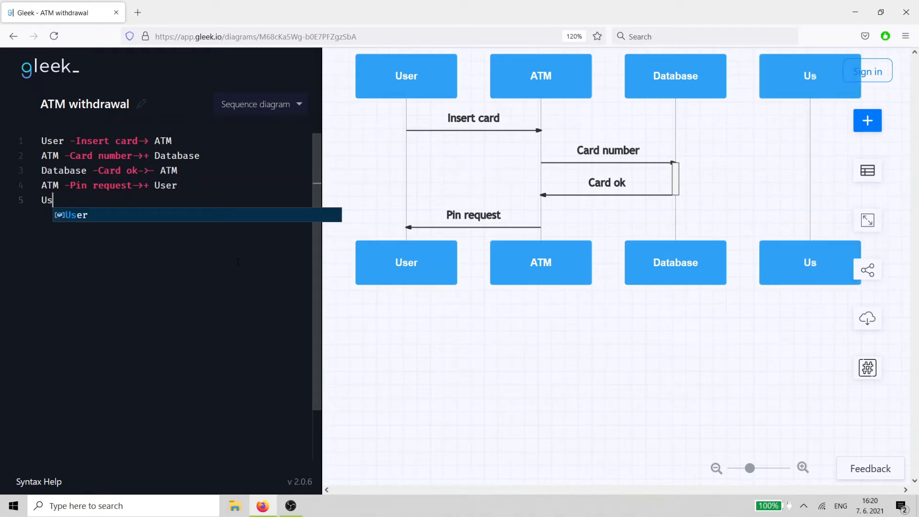
{"action": "type", "text": "er -"}
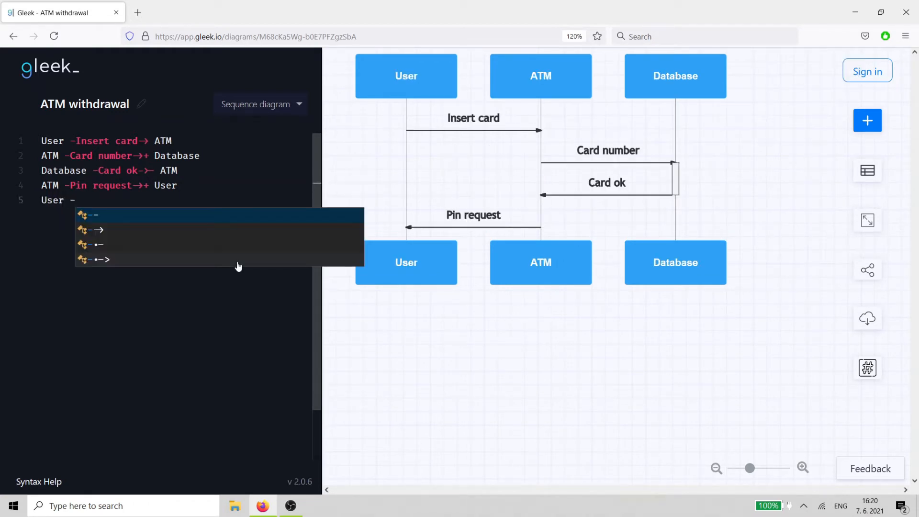
{"action": "type", "text": "Pin-"}
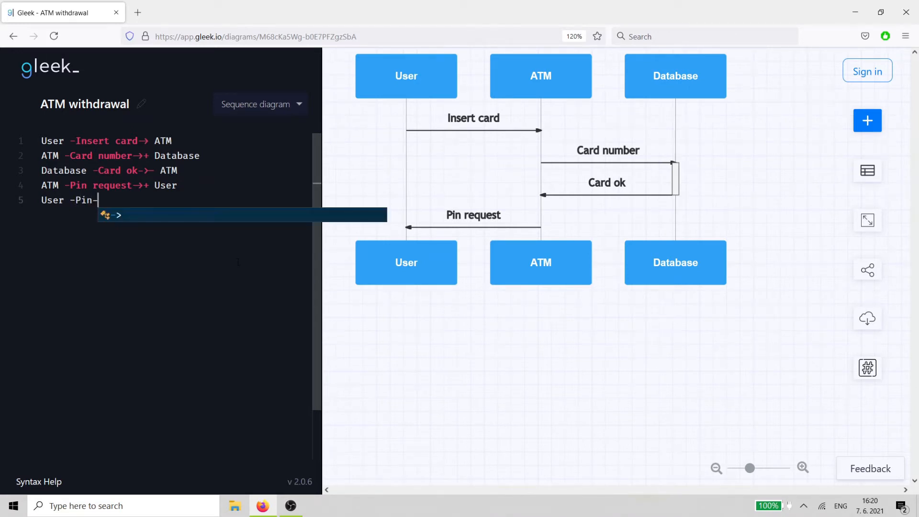
{"action": "type", "text": ">- ATM"}
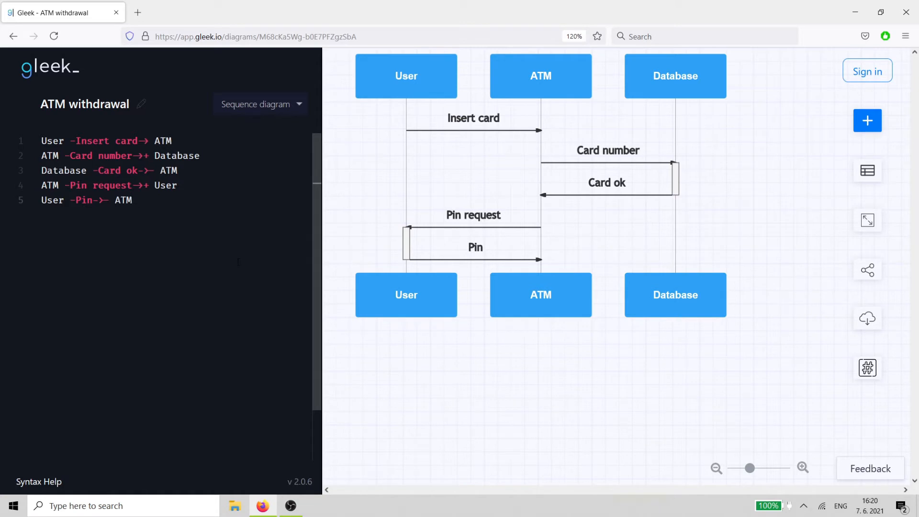
{"action": "key", "text": "Return"}
- Add an activating message Check pin from ATM to Database
{"action": "type", "text": "ATM -"}
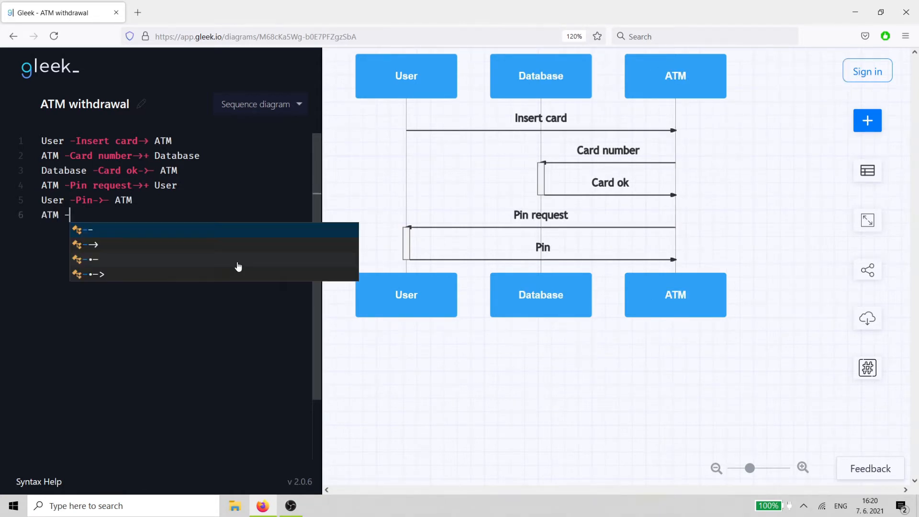
{"action": "type", "text": "Check p"}
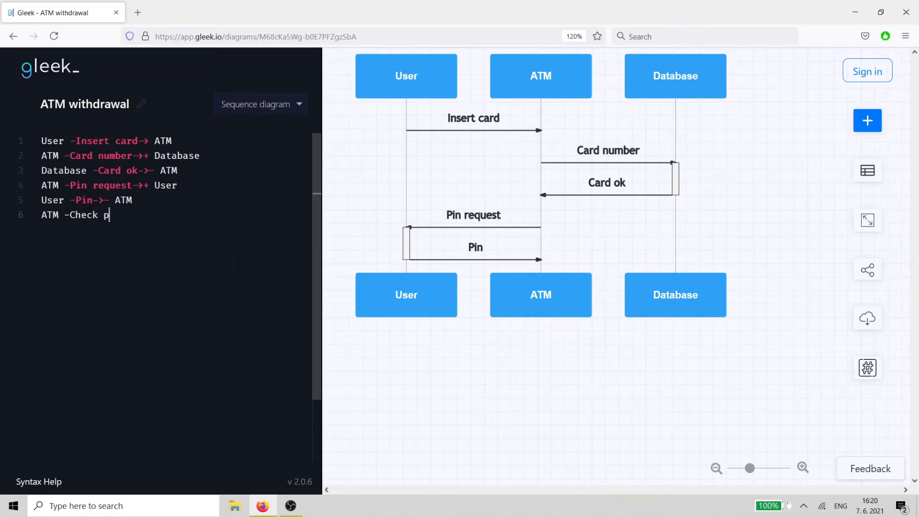
{"action": "type", "text": "in->"}
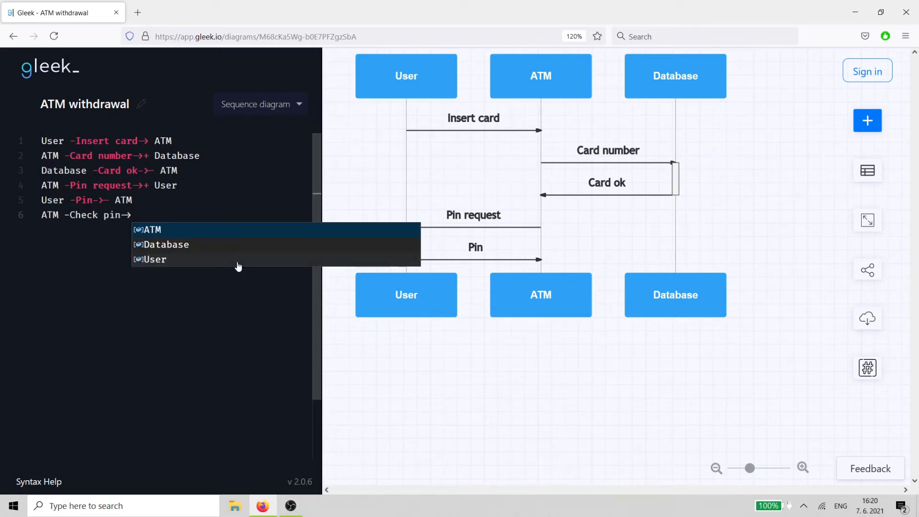
{"action": "type", "text": "+"}
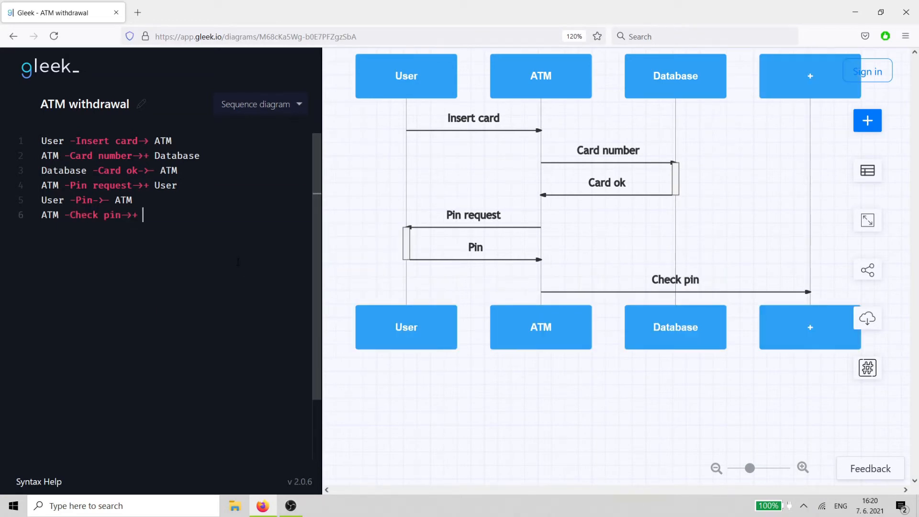
{"action": "type", "text": " Database"}
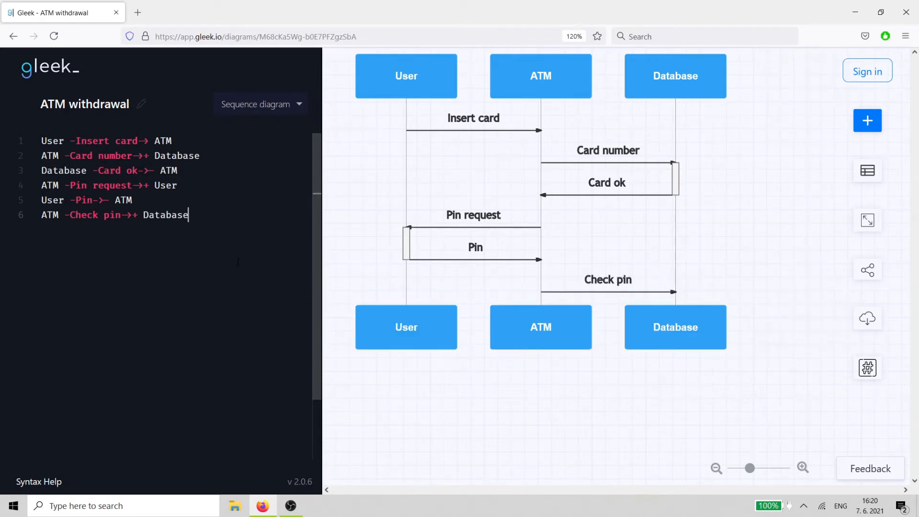
- Add a deactivating reply Pin is correct from Database back to ATM
{"action": "key", "text": "Return"}
{"action": "type", "text": "Databa"}
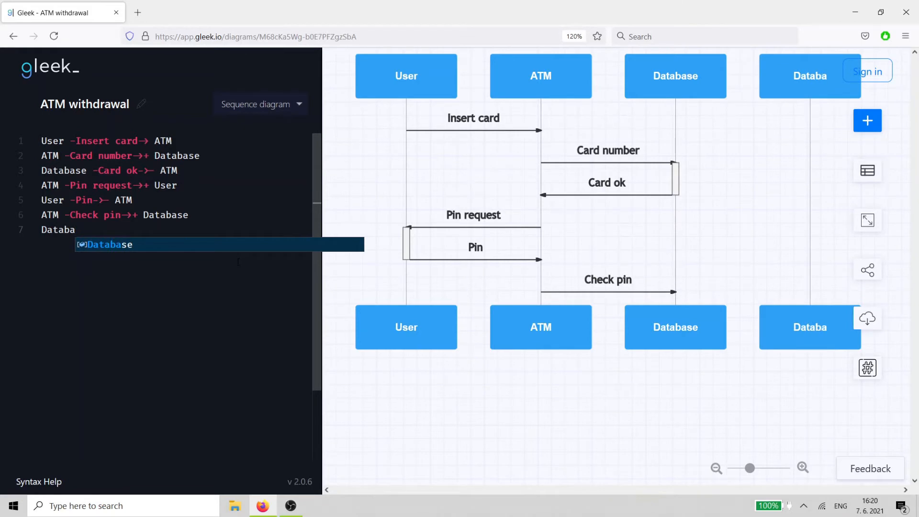
{"action": "type", "text": "se -Pi"}
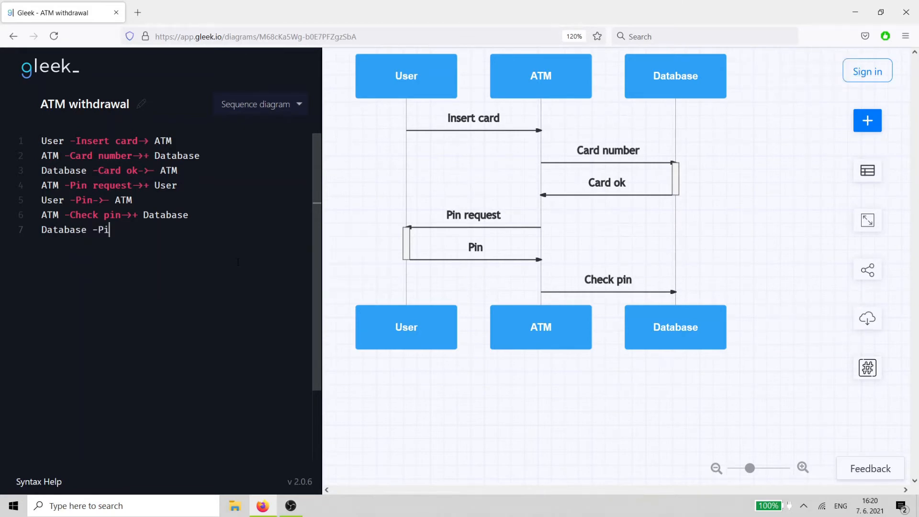
{"action": "type", "text": "n is correct->"}
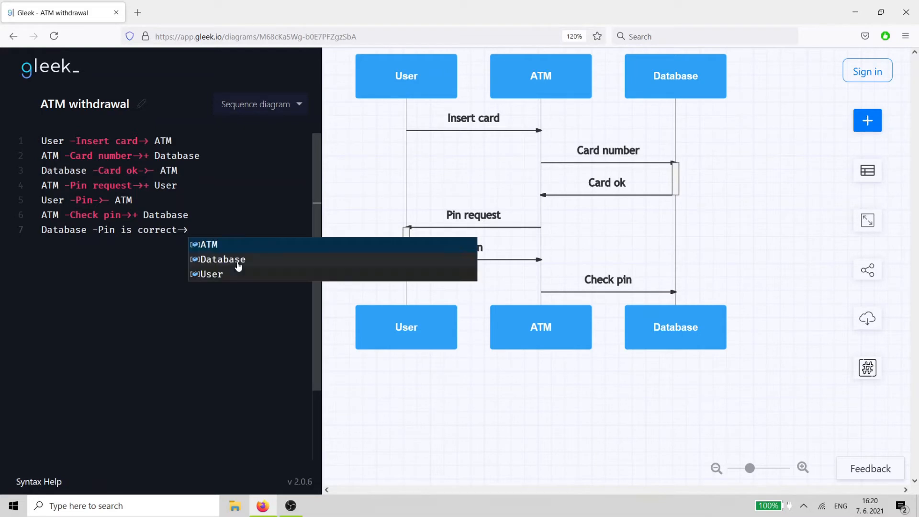
{"action": "type", "text": "- ATM"}
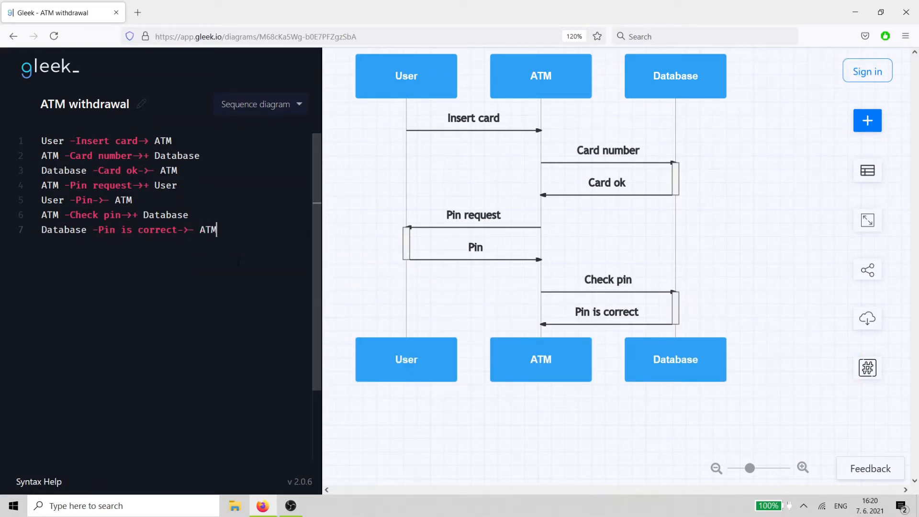
- Add an activating message Option menu from ATM to User
{"action": "key", "text": "Return"}
{"action": "type", "text": "AT"}
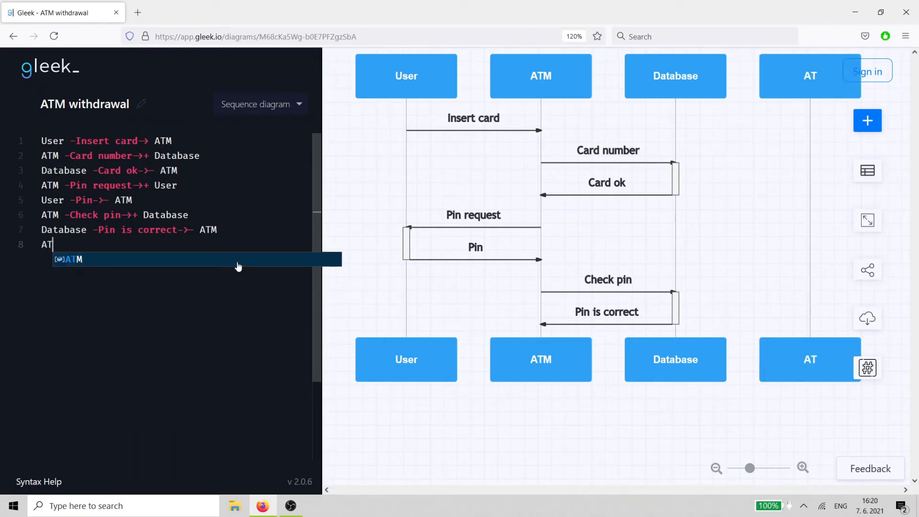
{"action": "type", "text": "M -"}
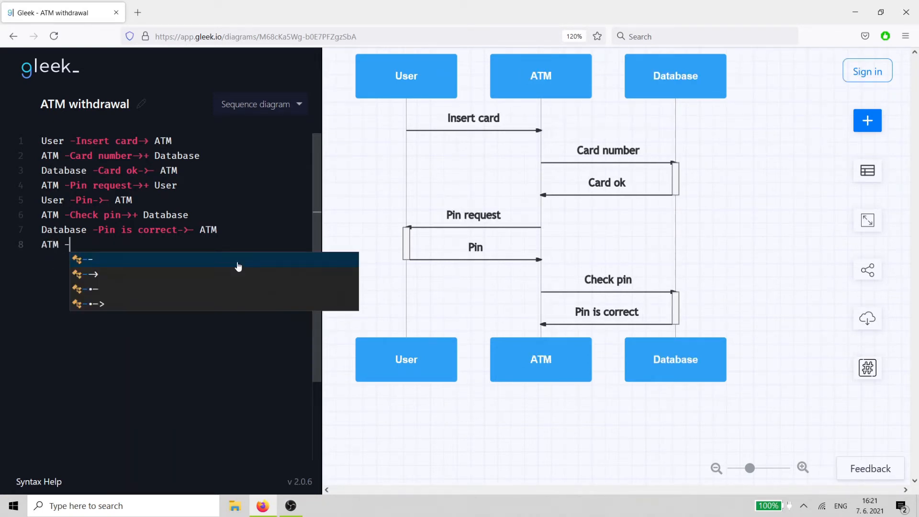
{"action": "type", "text": "Option men"}
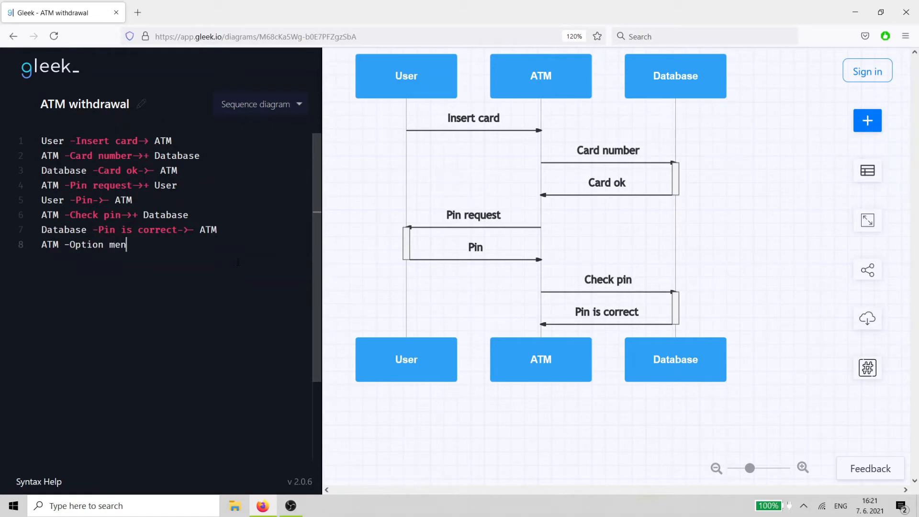
{"action": "type", "text": "u->+ User"}
- Add a plain message Withdraw request from User to ATM
{"action": "key", "text": "Return"}
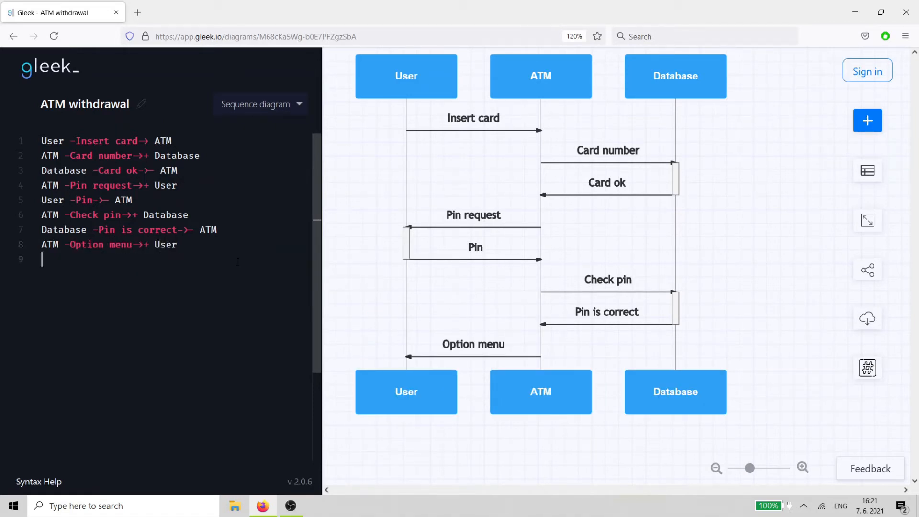
{"action": "type", "text": "User -"}
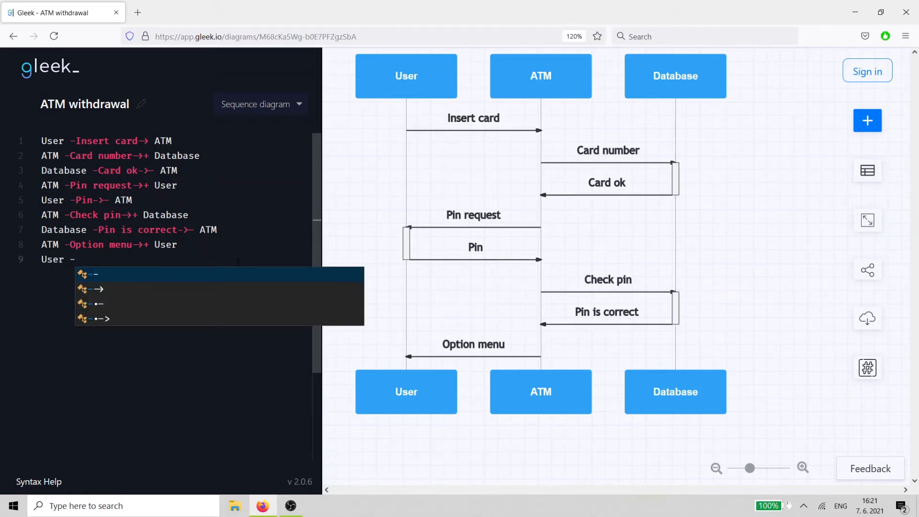
{"action": "type", "text": "Withdraw request"}
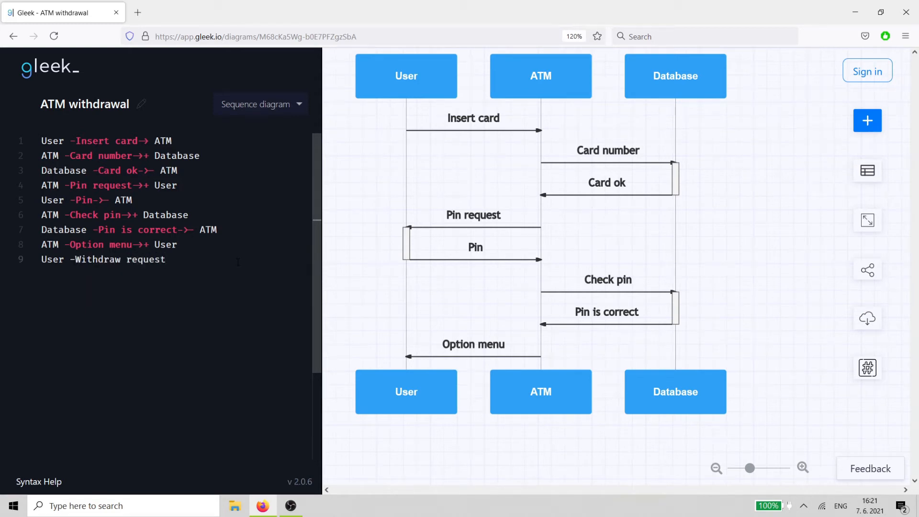
{"action": "type", "text": "-> A"}
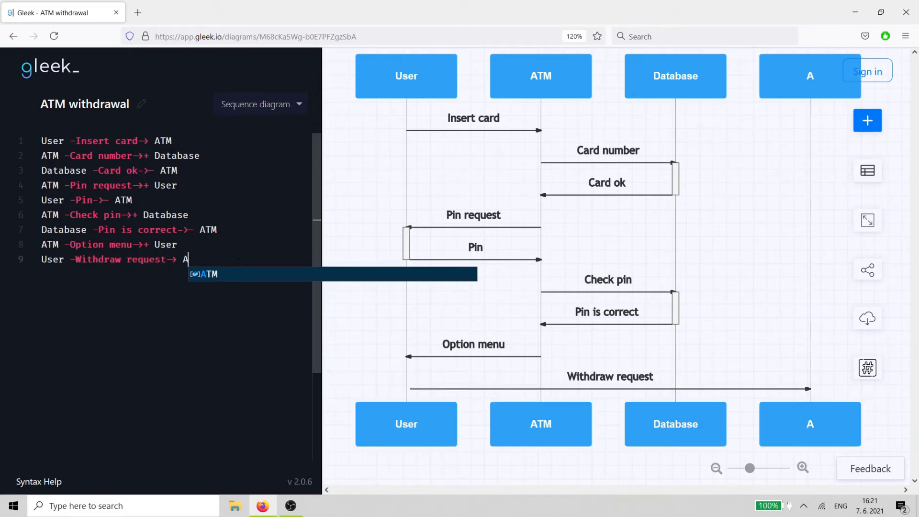
{"action": "key", "text": "Return"}
{"action": "key", "text": "Return"}
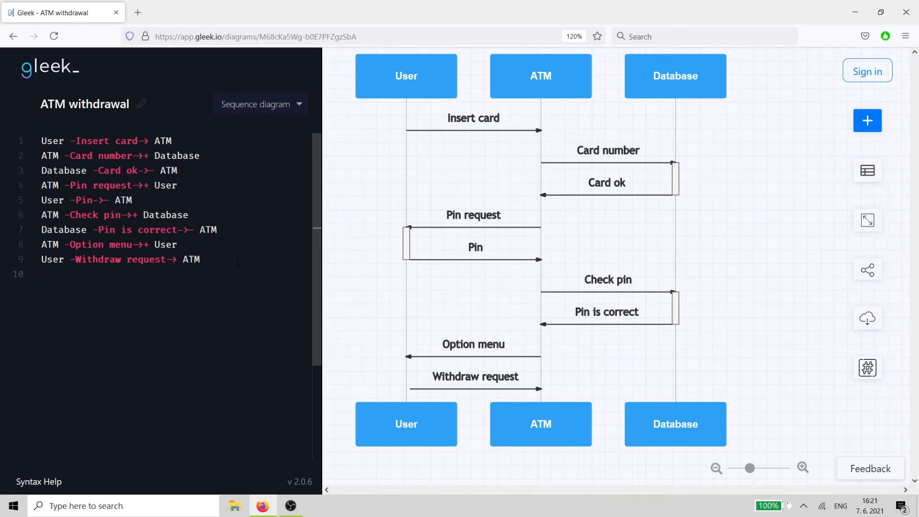
- Add a plain message Amount request from ATM to User
{"action": "type", "text": "ATM -"}
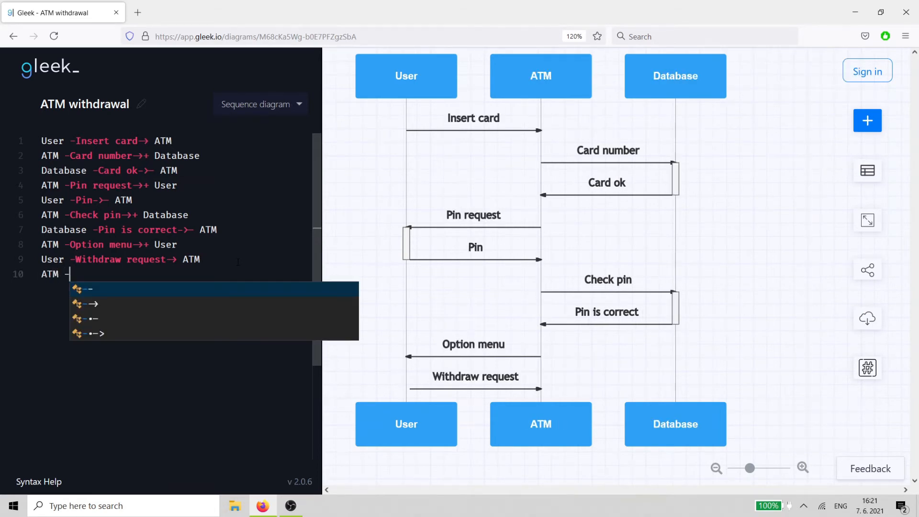
{"action": "type", "text": "Amount "}
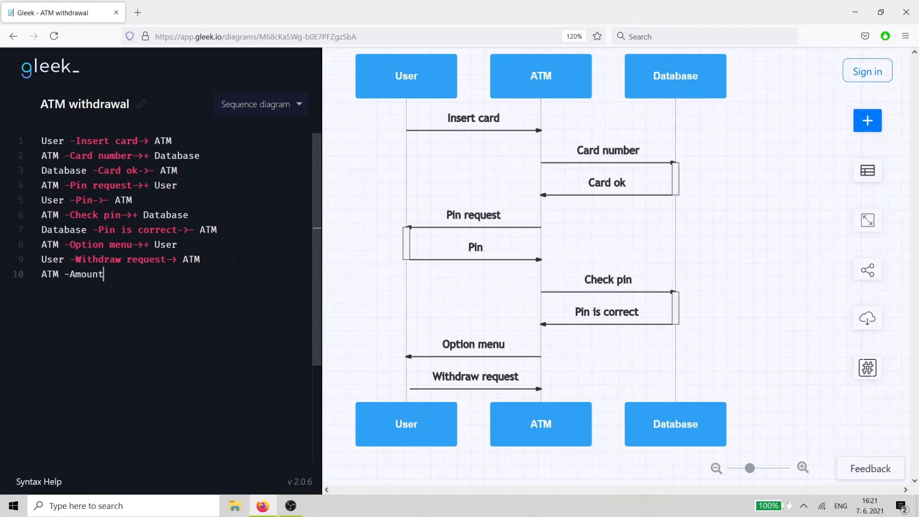
{"action": "type", "text": "request-> Use"}
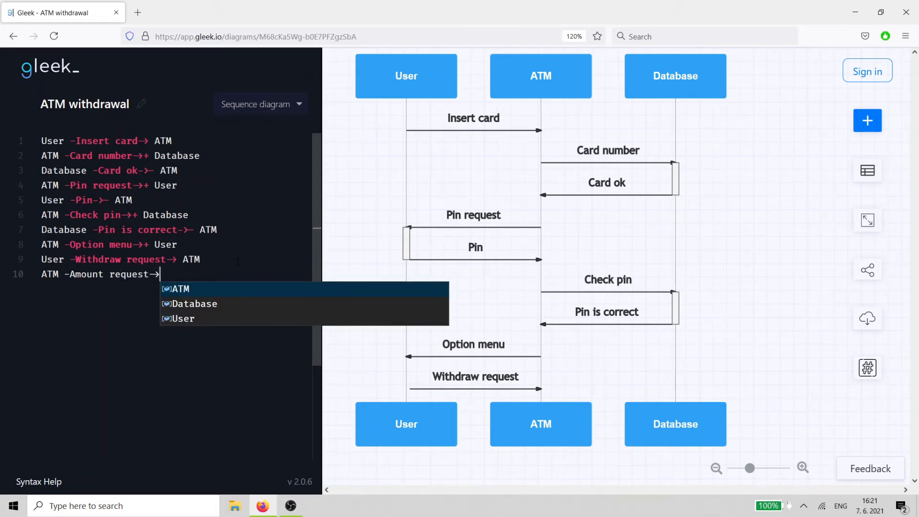
{"action": "type", "text": "r"}
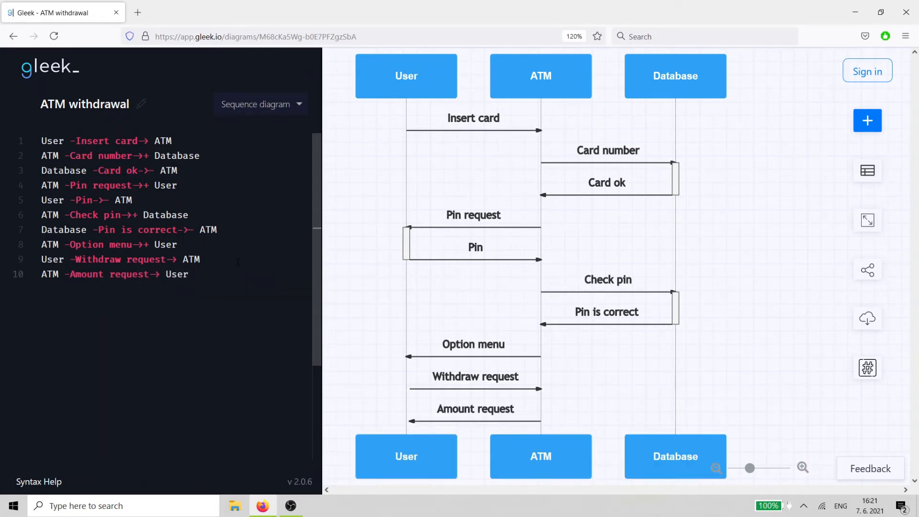
- Add a deactivating reply Amount selected from User back to ATM
{"action": "key", "text": "Return"}
{"action": "type", "text": "User"}
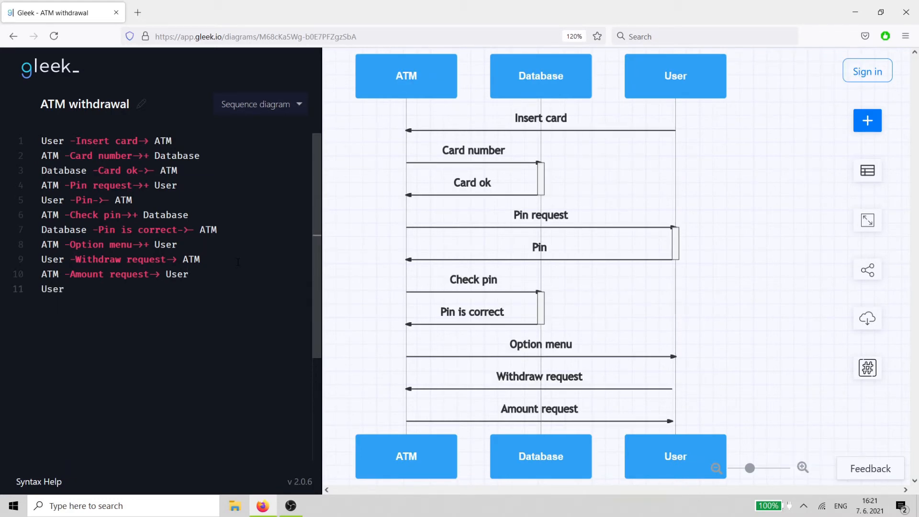
{"action": "type", "text": " -A"}
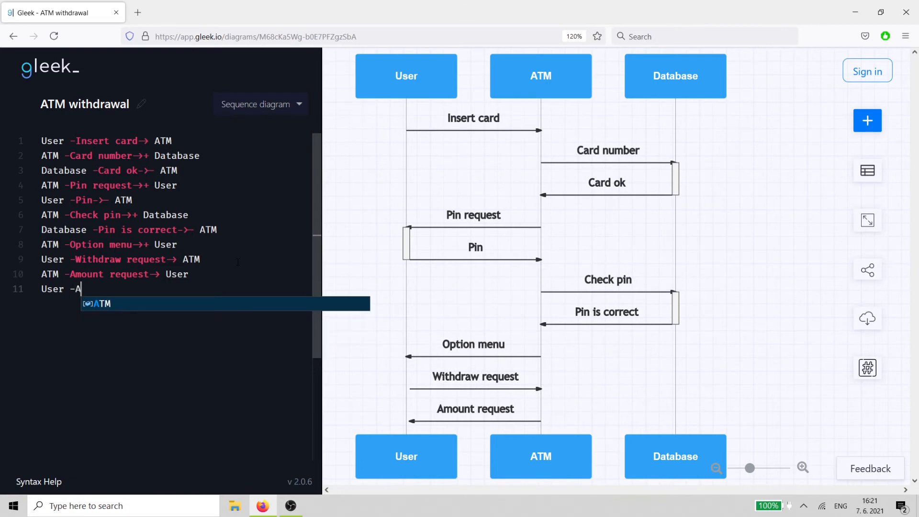
{"action": "type", "text": "mount sel"}
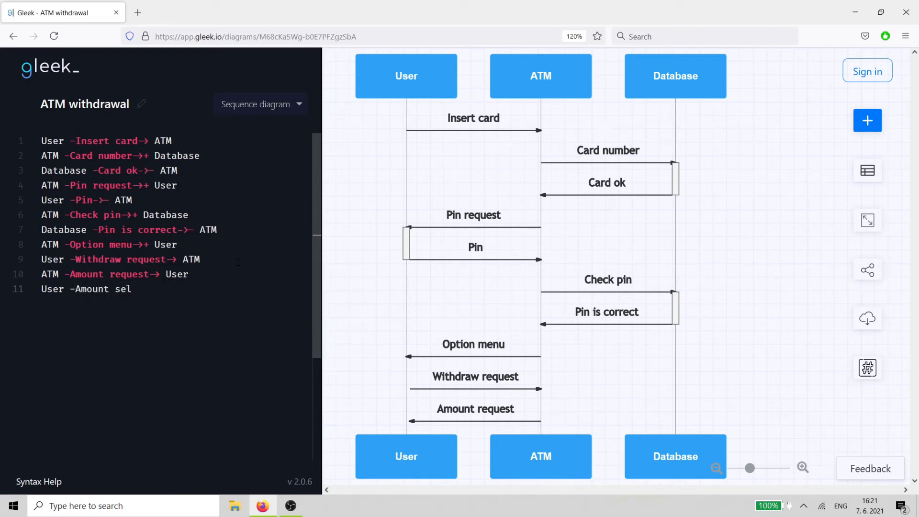
{"action": "type", "text": "ected-"}
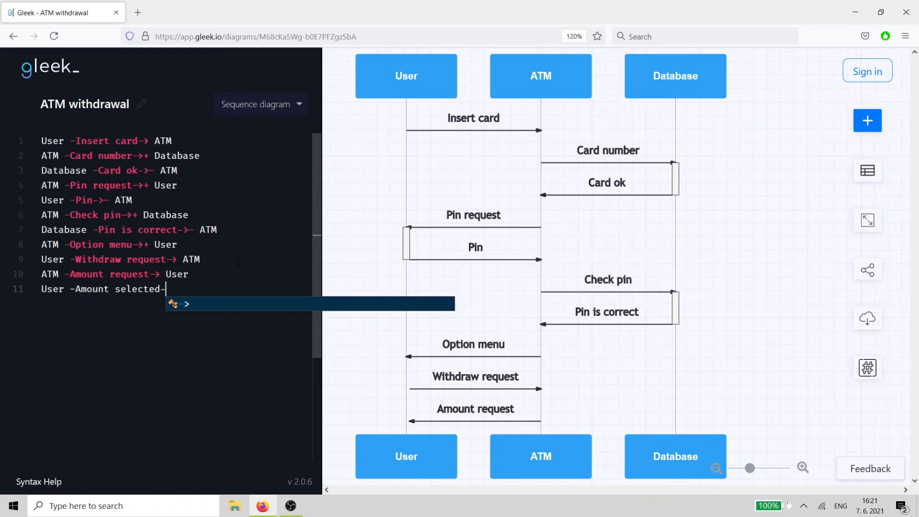
{"action": "type", "text": ">- AT"}
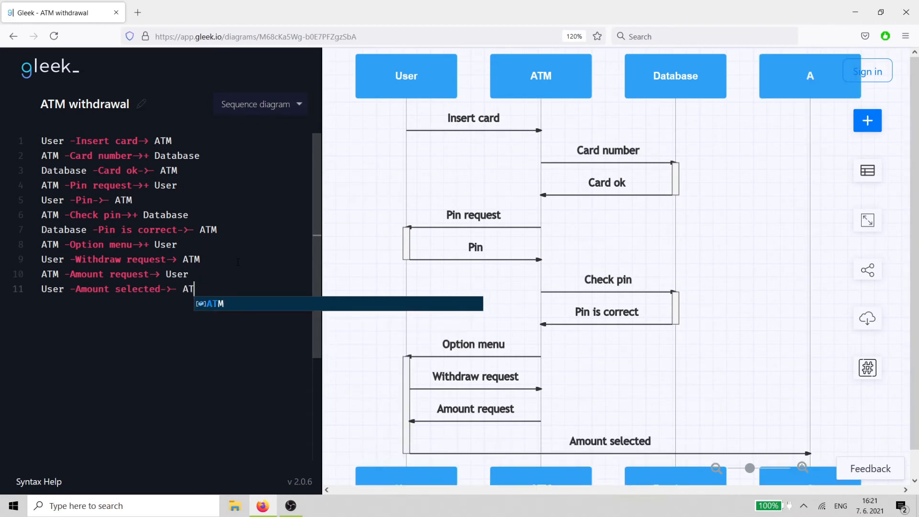
{"action": "type", "text": "M"}
- Add a plain message Check the funds from ATM to Database
{"action": "key", "text": "Return"}
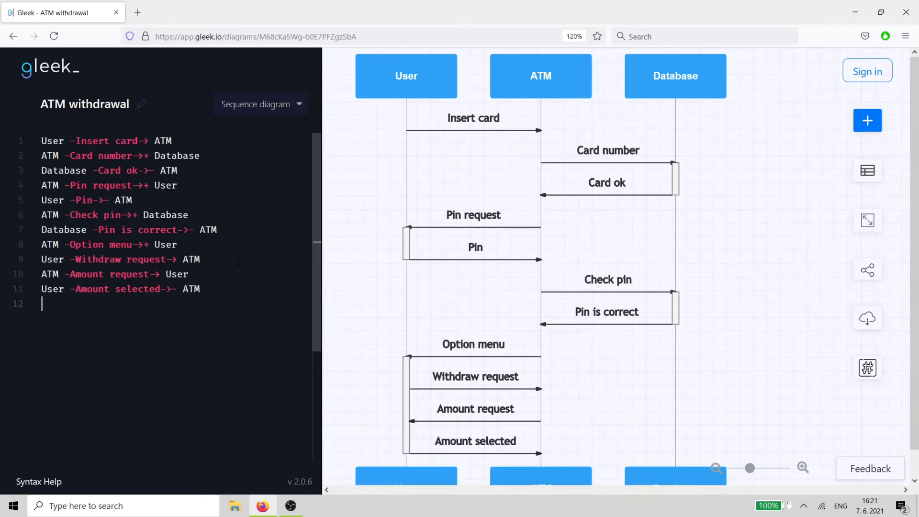
{"action": "type", "text": "ATM"}
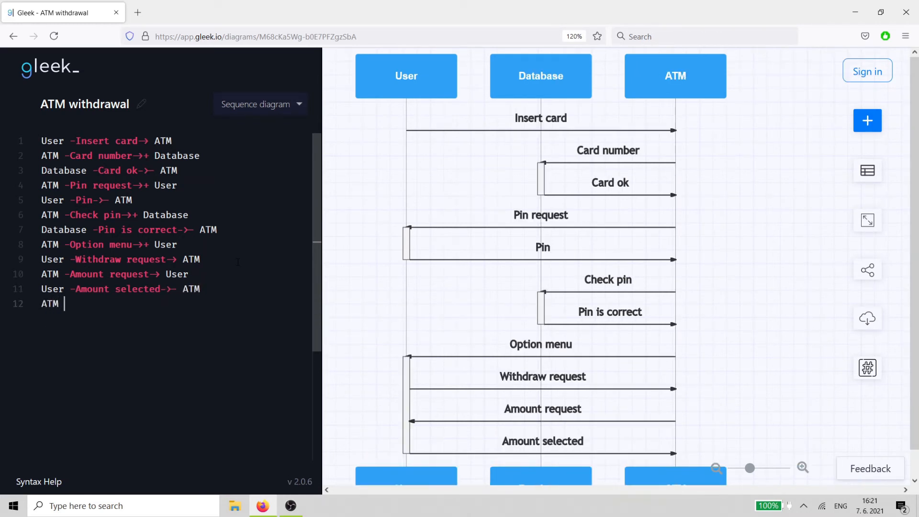
{"action": "type", "text": " -Check "}
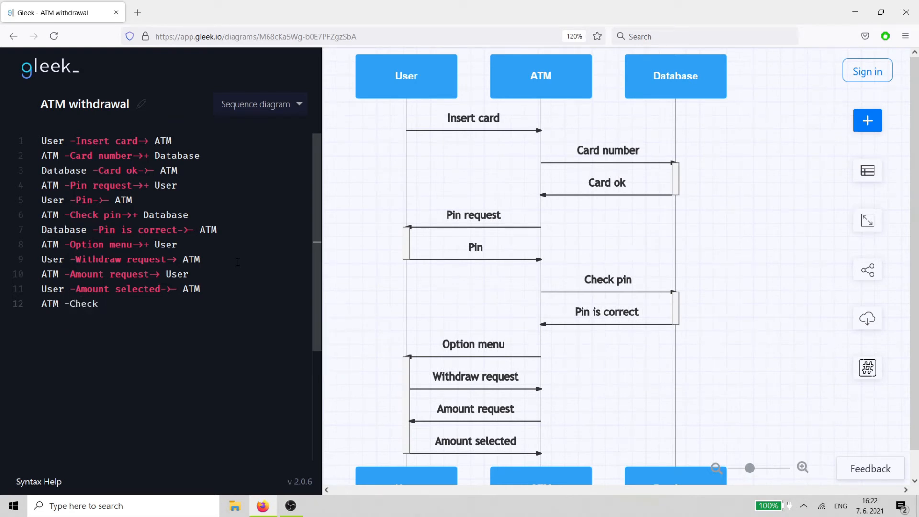
{"action": "type", "text": "the funds-"}
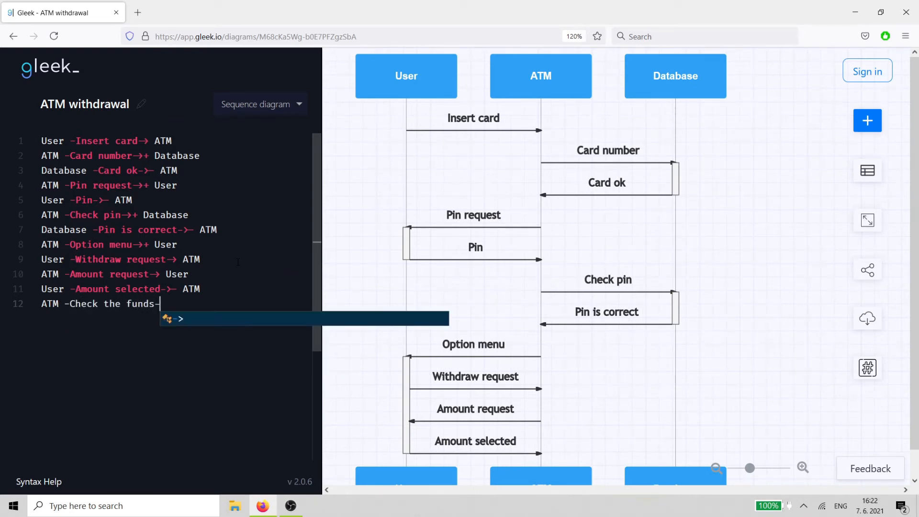
{"action": "type", "text": "> Da"}
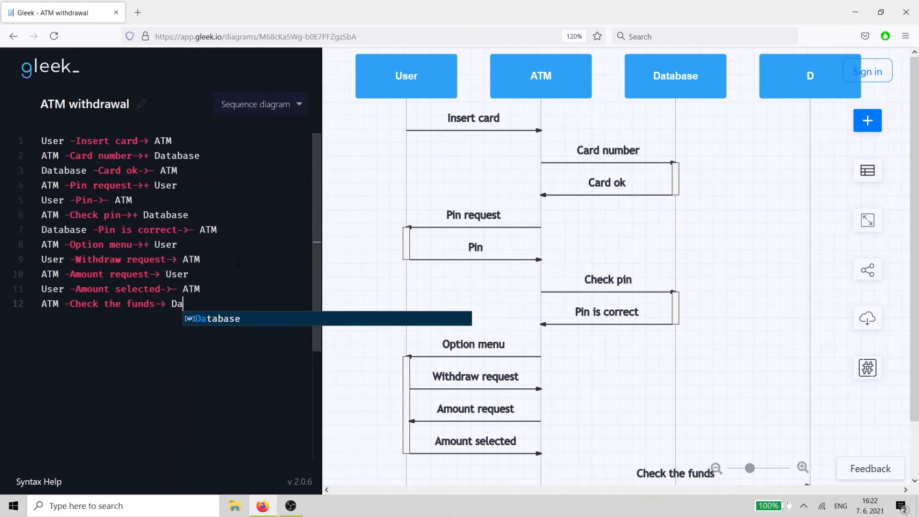
{"action": "type", "text": "tabase"}
- Open an alt fragment titled Transaction approved after a blank line below the message list
{"action": "key", "text": "Return"}
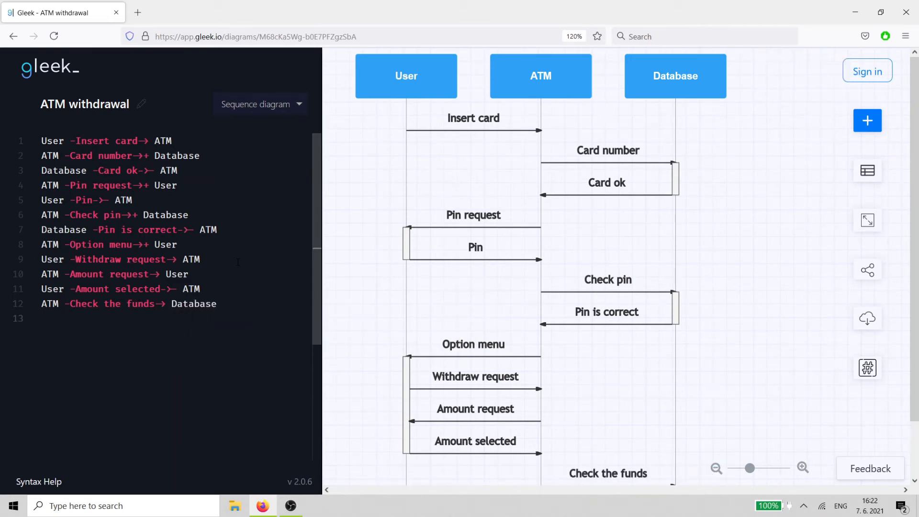
{"action": "key", "text": "Return"}
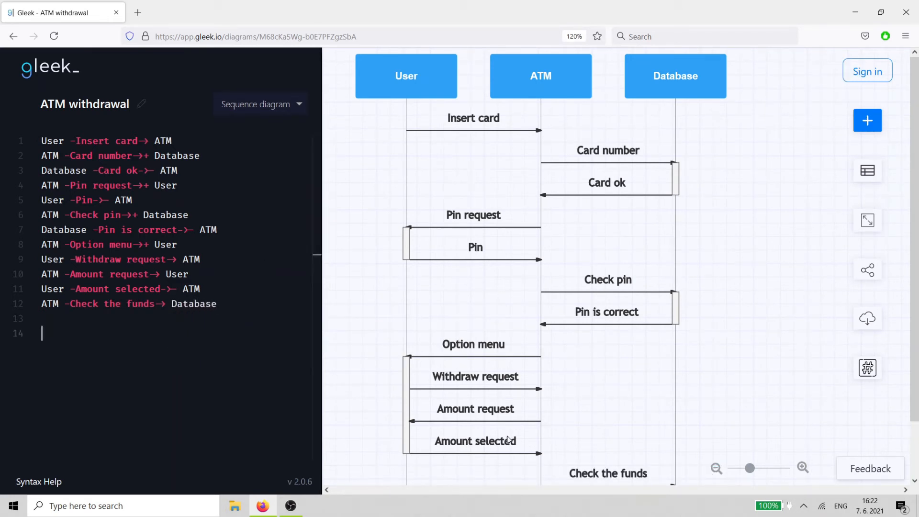
{"action": "left_click", "coordinate": [866, 221]}
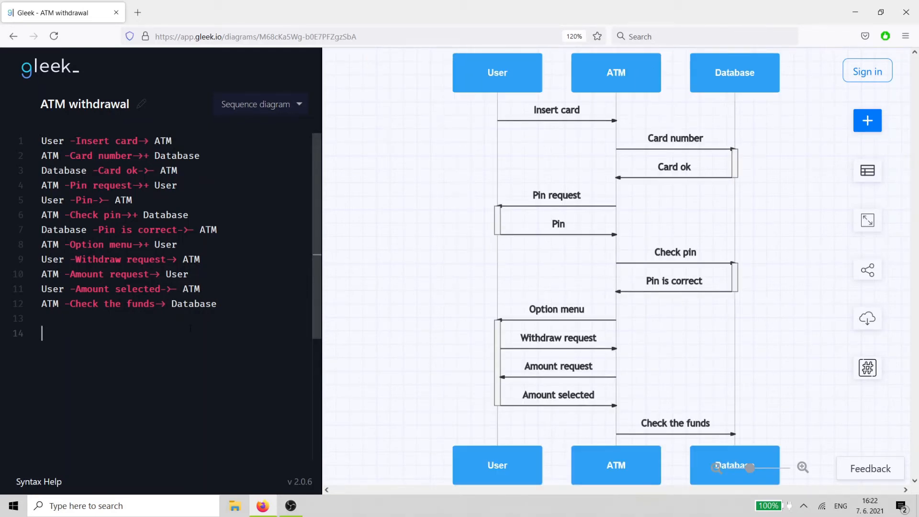
{"action": "type", "text": "/"}
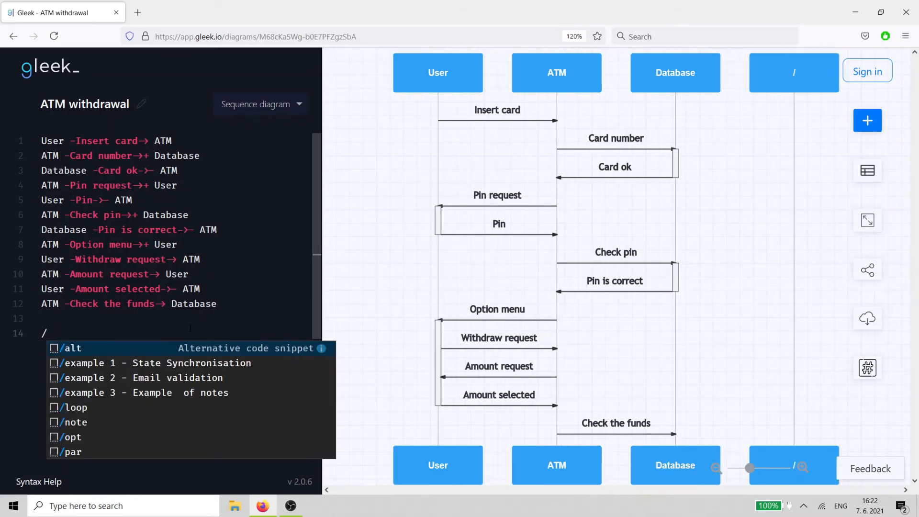
{"action": "type", "text": "alt"}
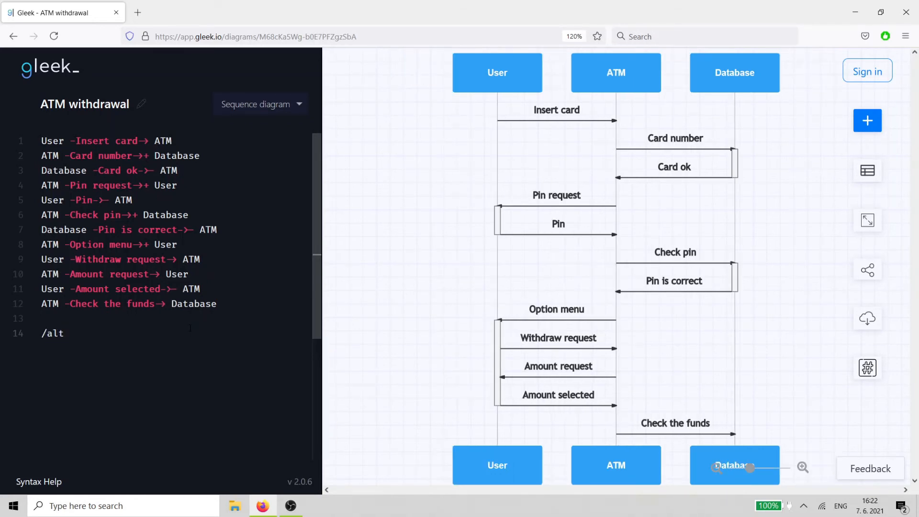
{"action": "type", "text": " Transaction approved"}
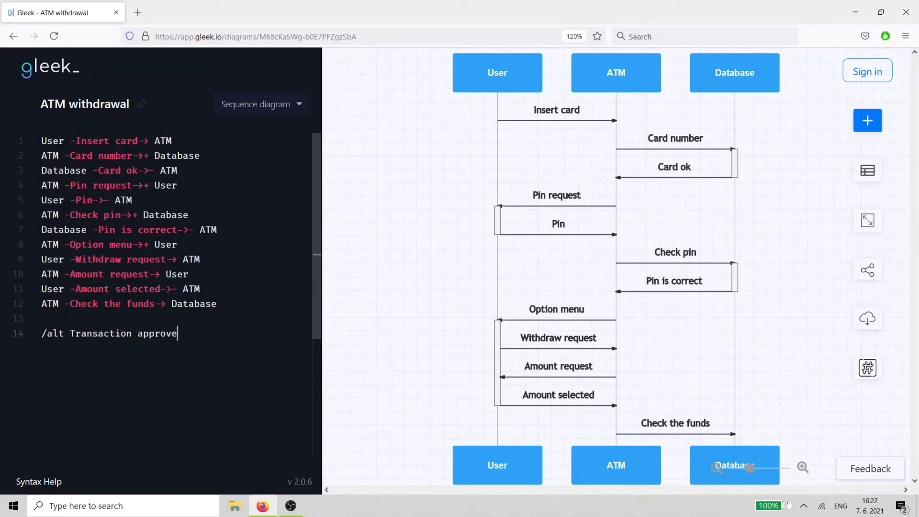
- Inside the fragment, add a dashed reply message Suffcient funds from Database to ATM
{"action": "key", "text": "Return"}
{"action": "key", "text": "Tab"}
{"action": "type", "text": "Datab"}
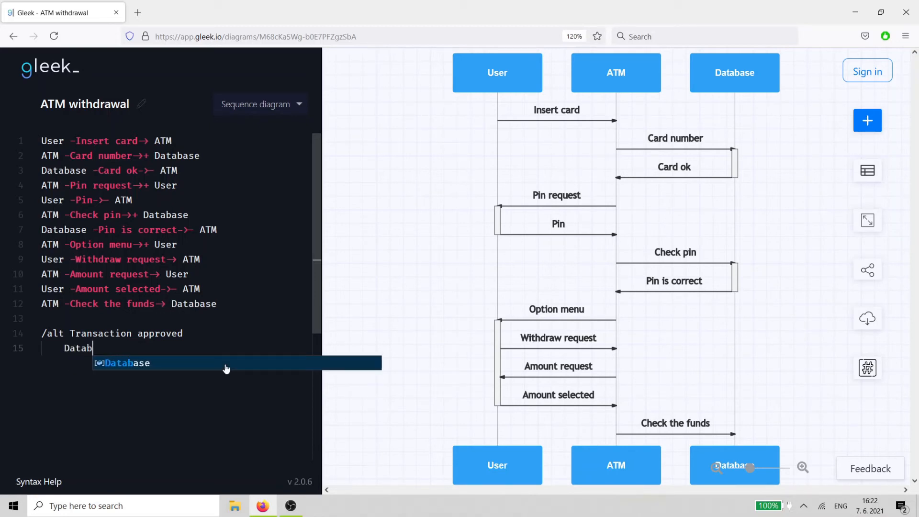
{"action": "type", "text": "ase -"}
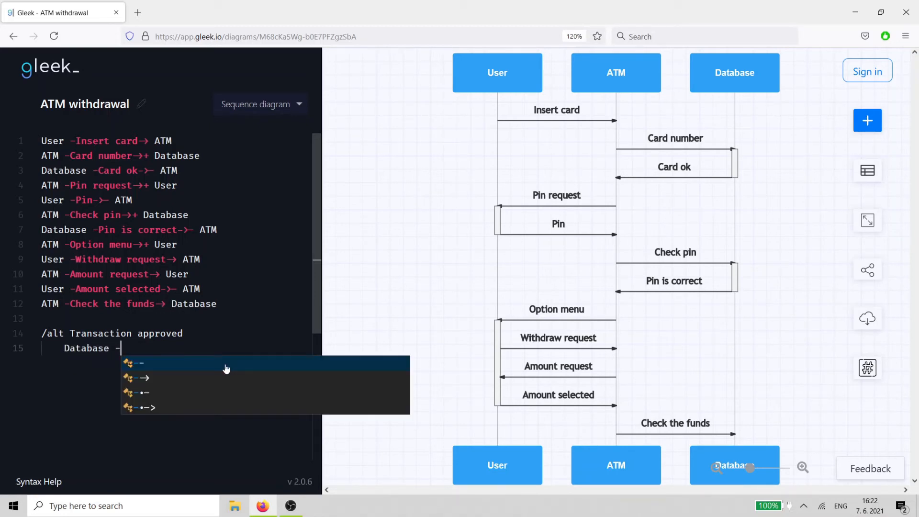
{"action": "type", "text": ". "}
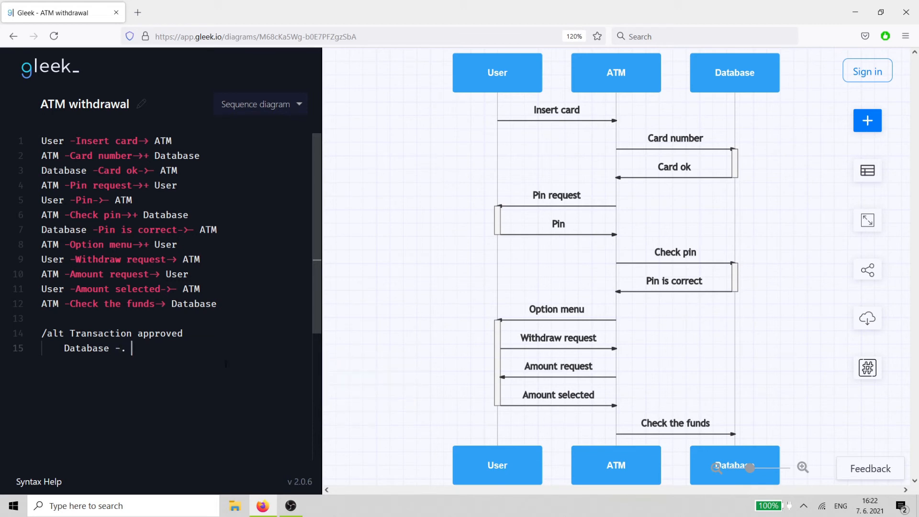
{"action": "type", "text": "Suffcient funds-"}
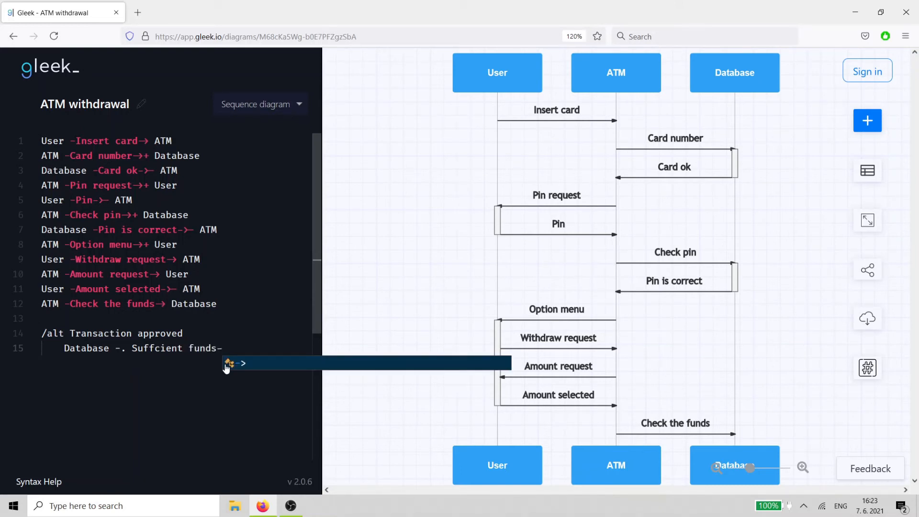
{"action": "type", "text": "> ATM"}
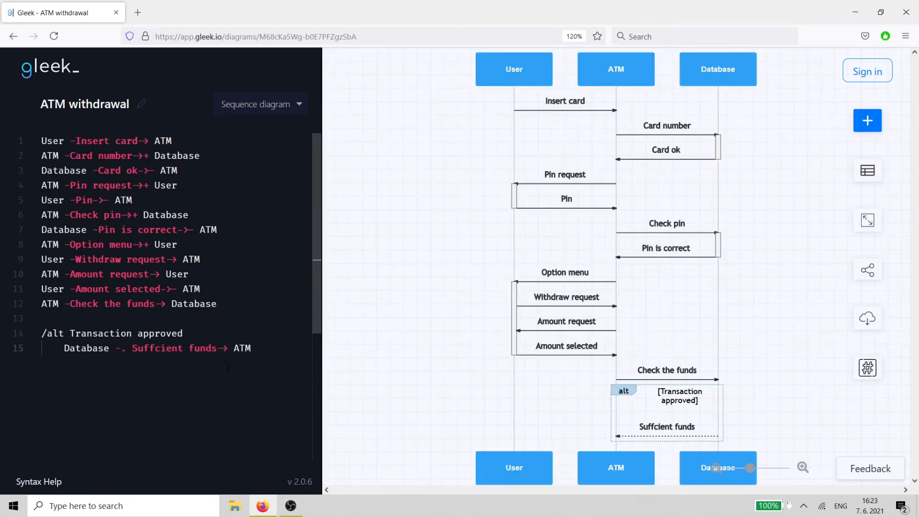
- Add a plain message Dispense cash from ATM to User inside the fragment
{"action": "key", "text": "Return"}
{"action": "type", "text": "AT"}
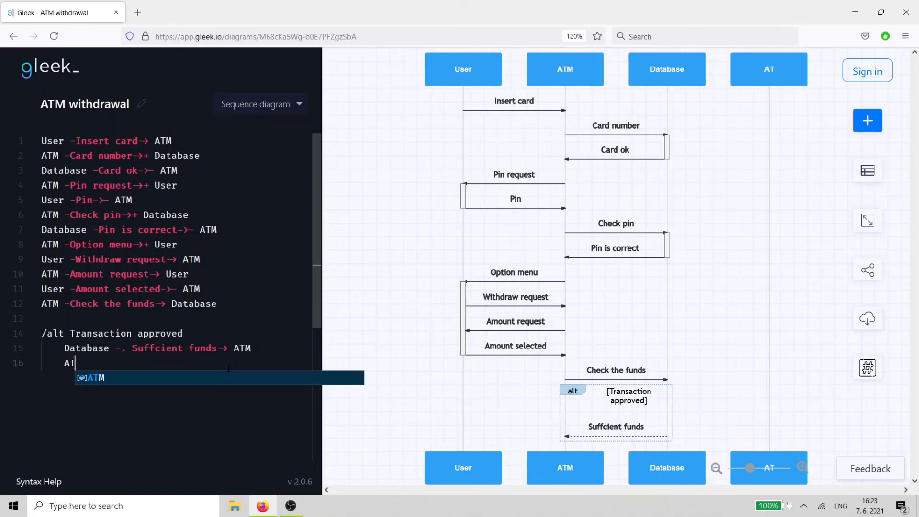
{"action": "type", "text": "M -D"}
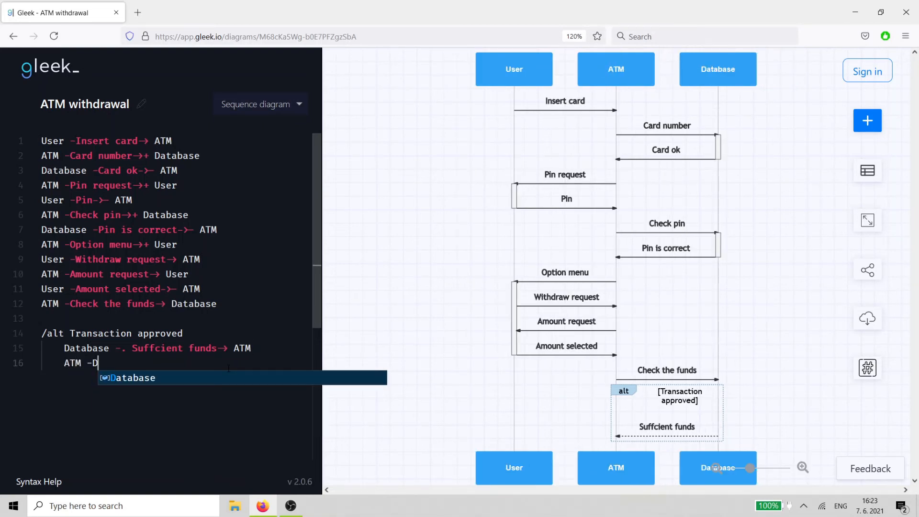
{"action": "type", "text": "ispense "}
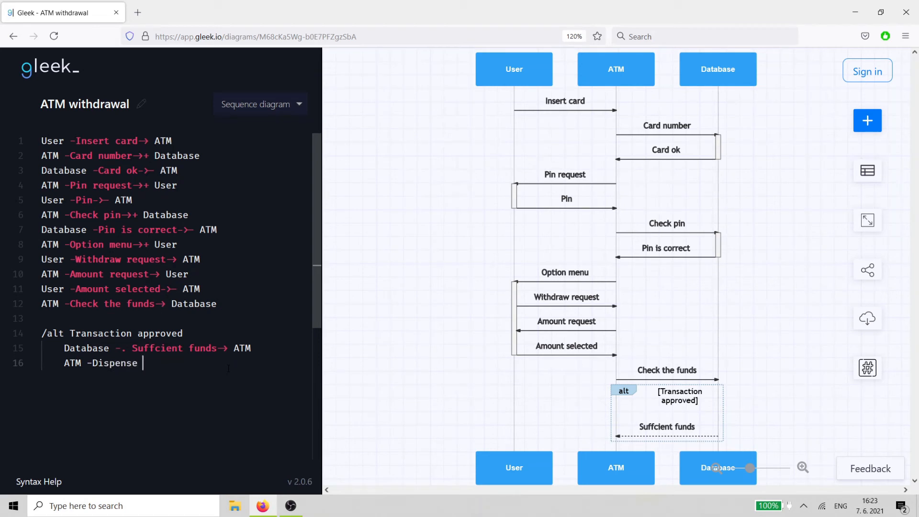
{"action": "type", "text": "cash-"}
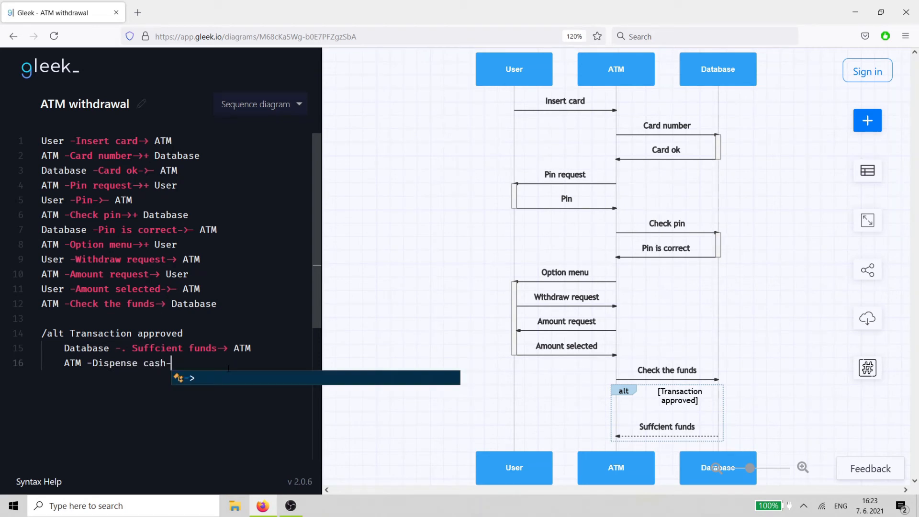
{"action": "type", "text": "> User"}
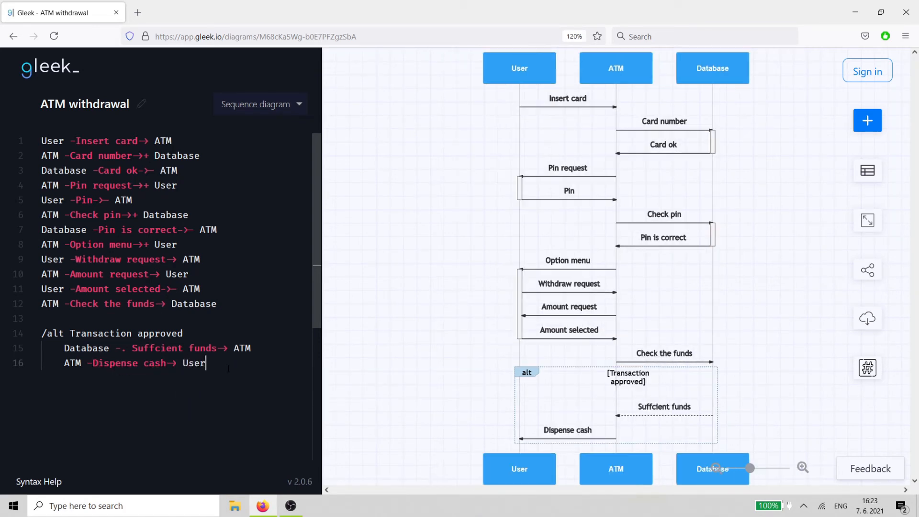
- Add a plain message Take cash from User to ATM inside the fragment
{"action": "key", "text": "Return"}
{"action": "type", "text": "User "}
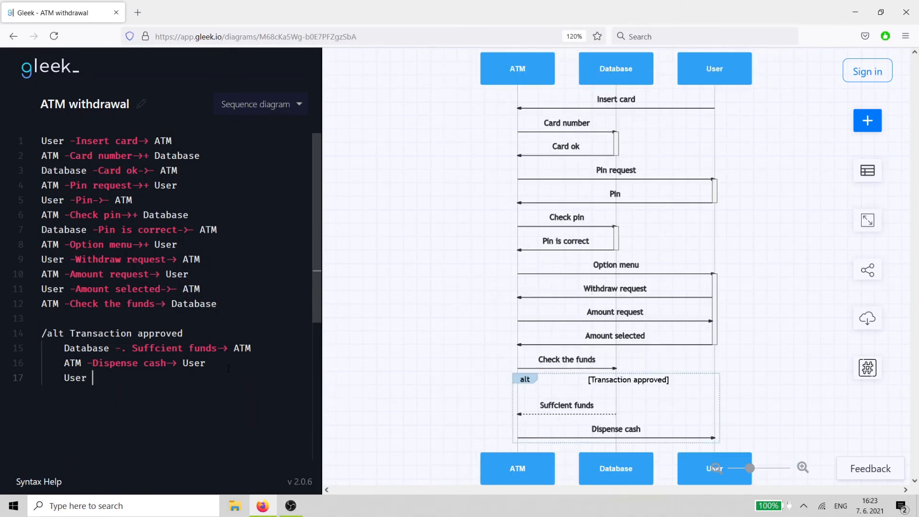
{"action": "type", "text": "-Take ca"}
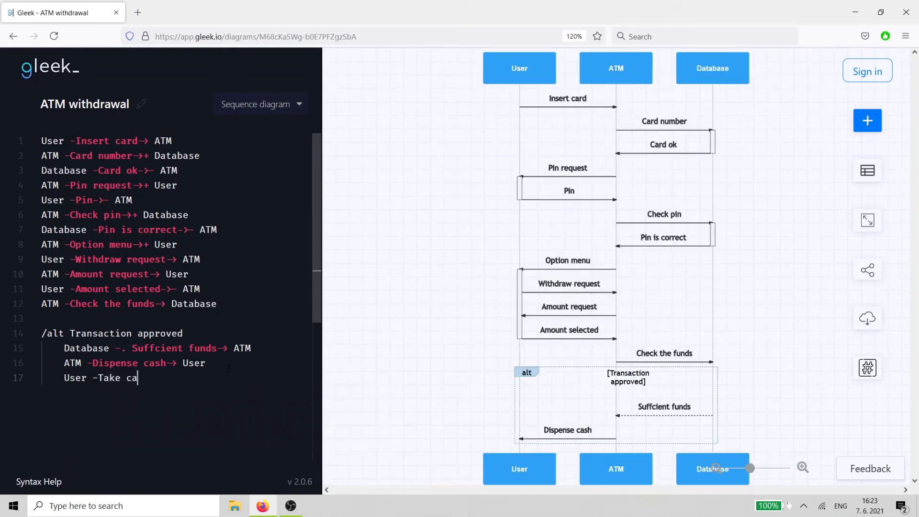
{"action": "type", "text": "sh-> ATM"}
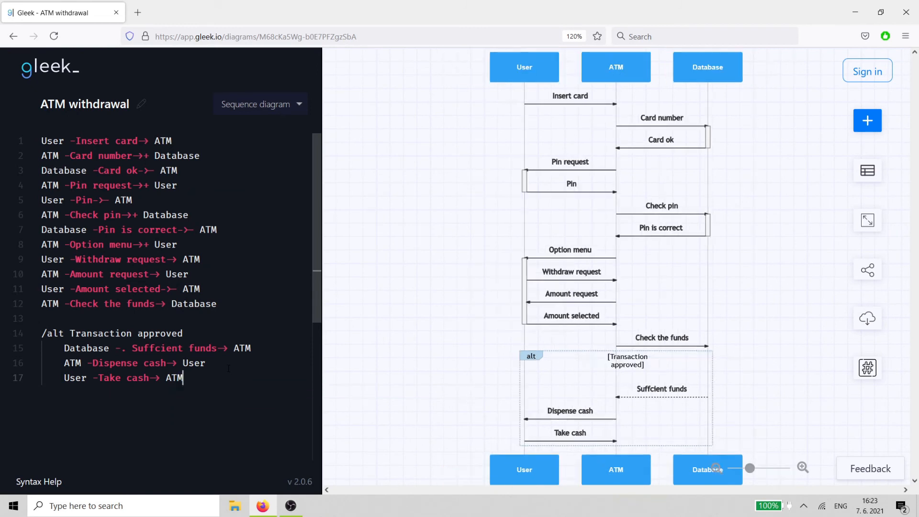
{"action": "key", "text": "Return"}
- Add a plain message Return card from ATM to User inside the fragment
{"action": "type", "text": "A"}
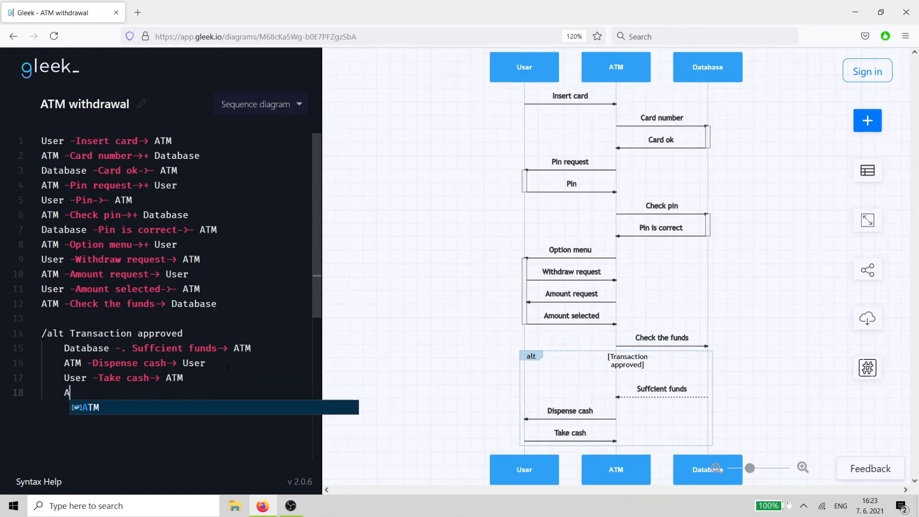
{"action": "type", "text": "TM -"}
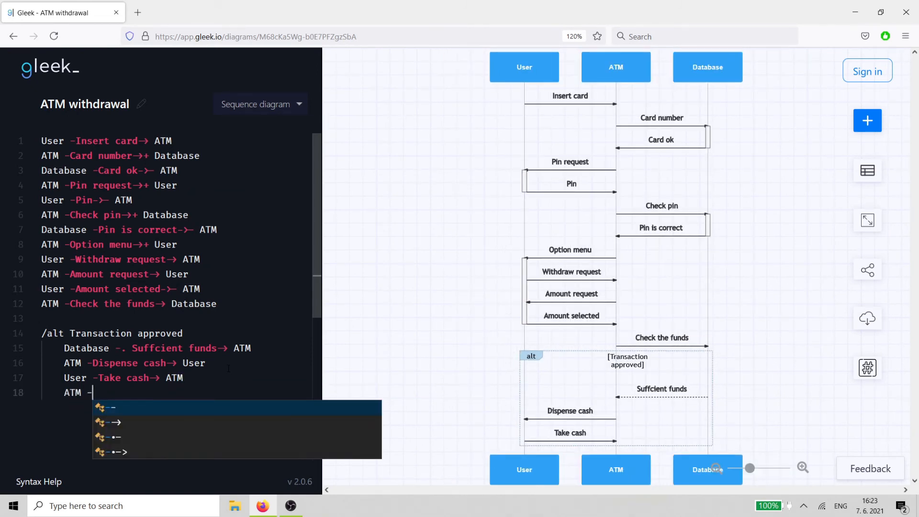
{"action": "type", "text": "Return ca"}
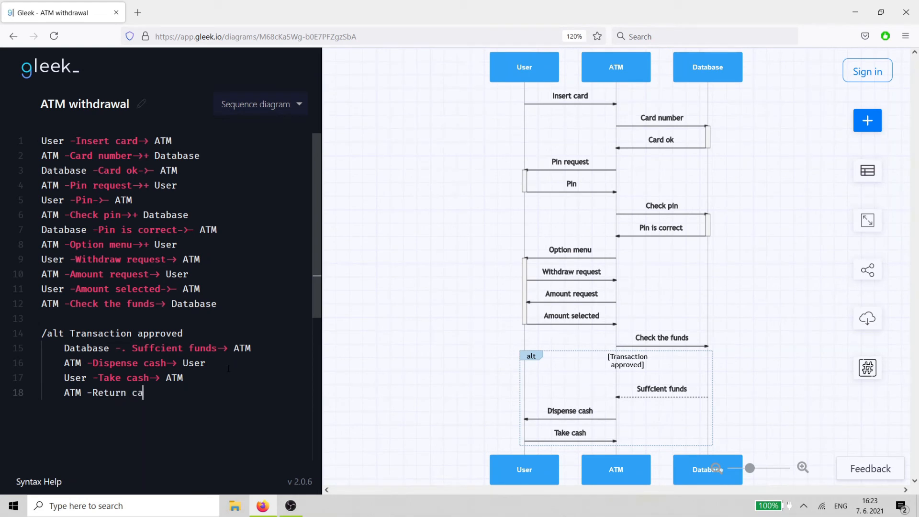
{"action": "type", "text": "rd-> User"}
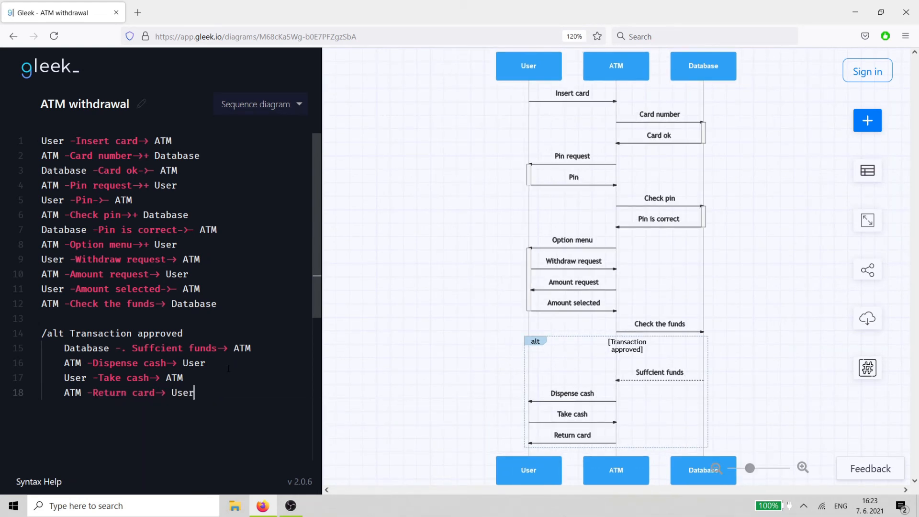
{"action": "key", "text": "Return"}
- Open a second alt fragment titled Transaction rejected after a blank line
{"action": "key", "text": "BackSpace"}
{"action": "key", "text": "Return"}
{"action": "type", "text": "/al"}
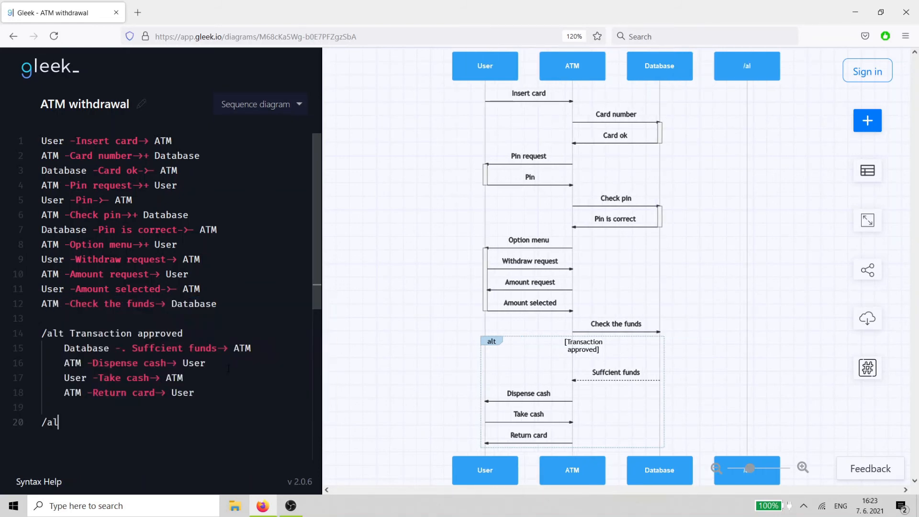
{"action": "type", "text": "t Transacti"}
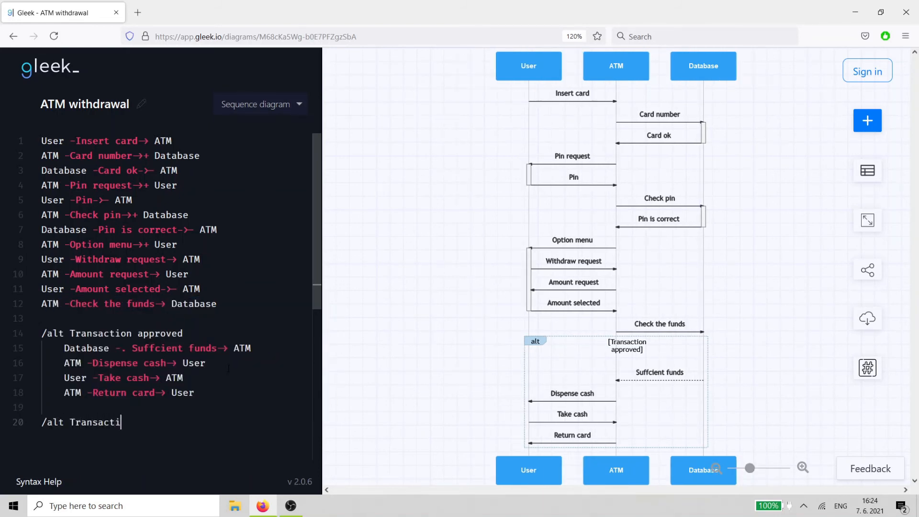
{"action": "type", "text": "on rejected"}
- Inside the rejected fragment, add a plain message Insufficient funds from Database to ATM
{"action": "key", "text": "Return"}
{"action": "key", "text": "Tab"}
{"action": "type", "text": "D"}
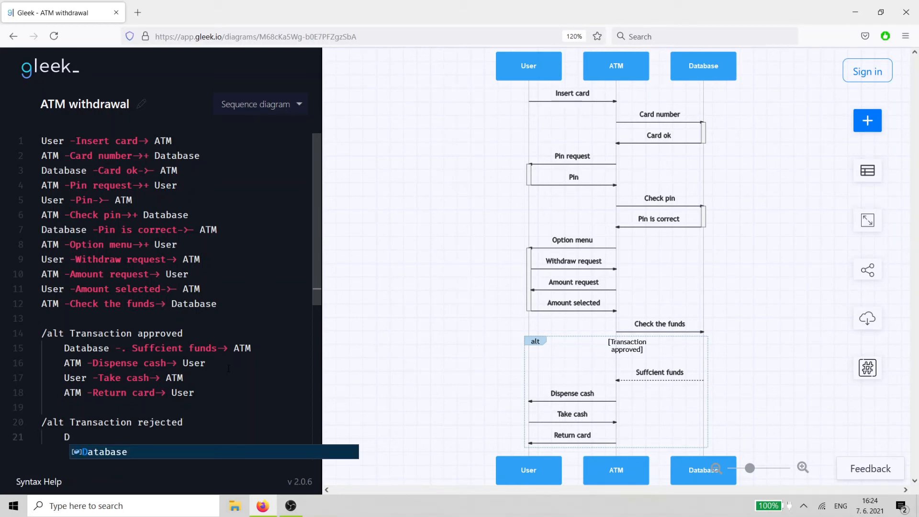
{"action": "type", "text": "atabase"}
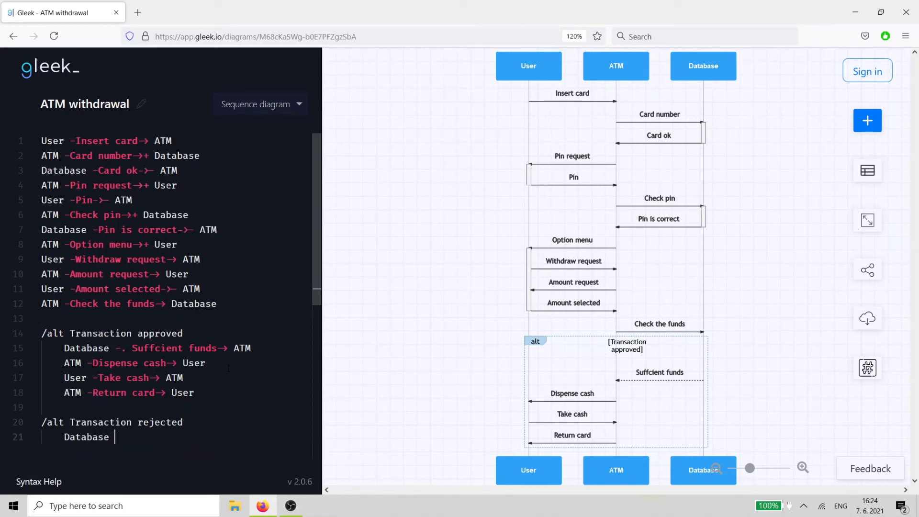
{"action": "type", "text": " -Insufficient funds-"}
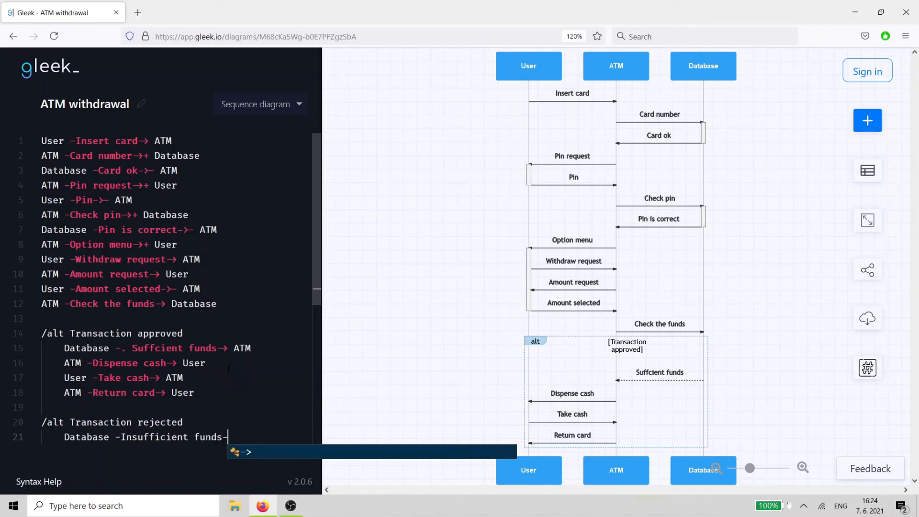
{"action": "type", "text": "> ATM"}
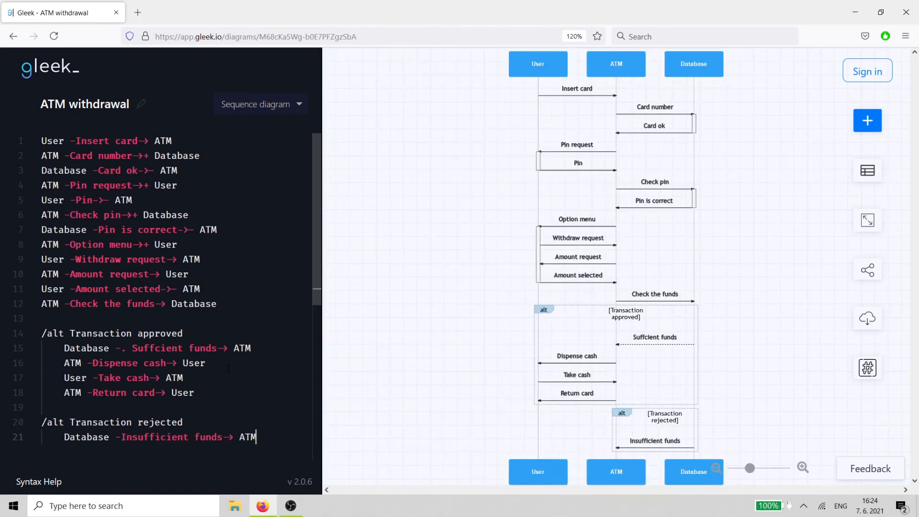
- Add a plain message Show rejection details from ATM to User in the rejected fragment
{"action": "key", "text": "Return"}
{"action": "type", "text": "ATM -"}
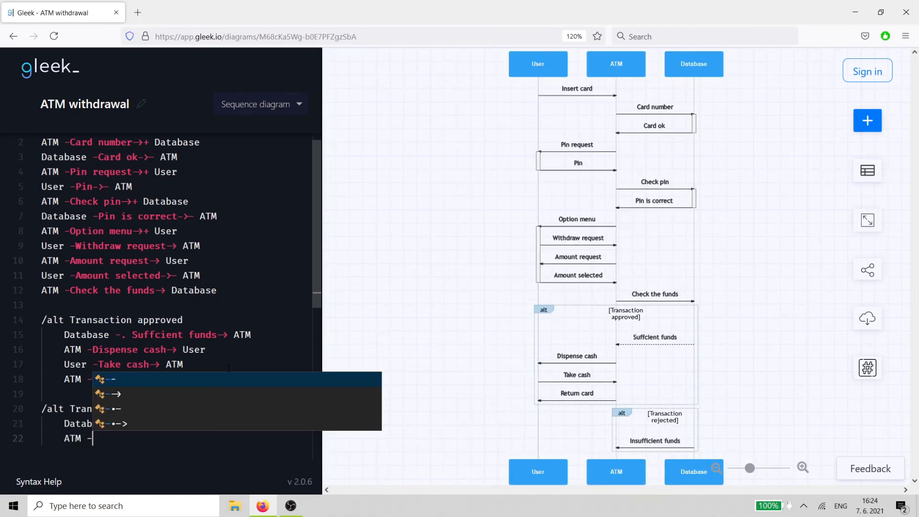
{"action": "type", "text": "Show reje"}
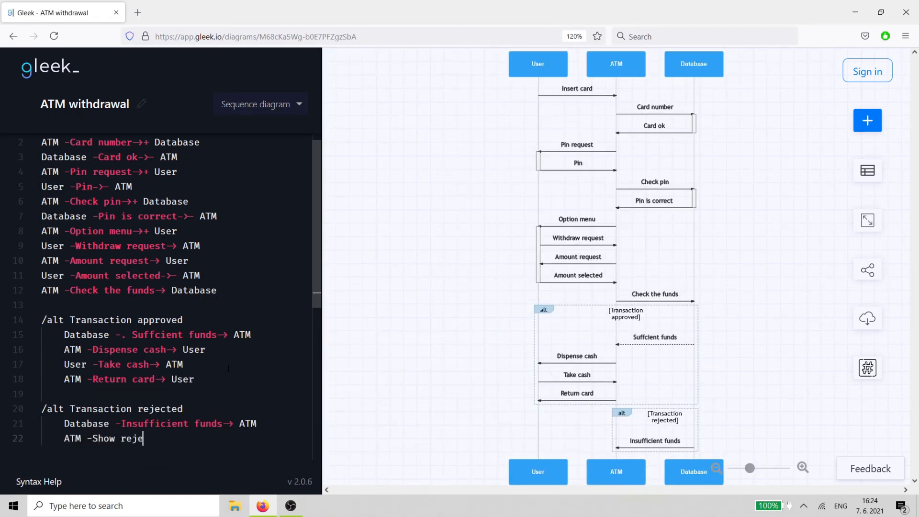
{"action": "type", "text": "ction details-> U"}
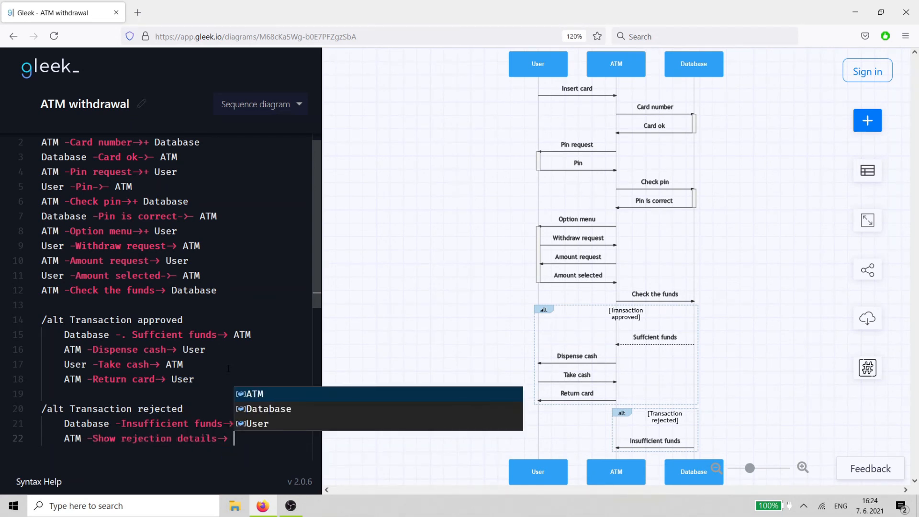
{"action": "type", "text": "ser"}
- Add a plain message Return the card from ATM to User in the rejected fragment
{"action": "key", "text": "Return"}
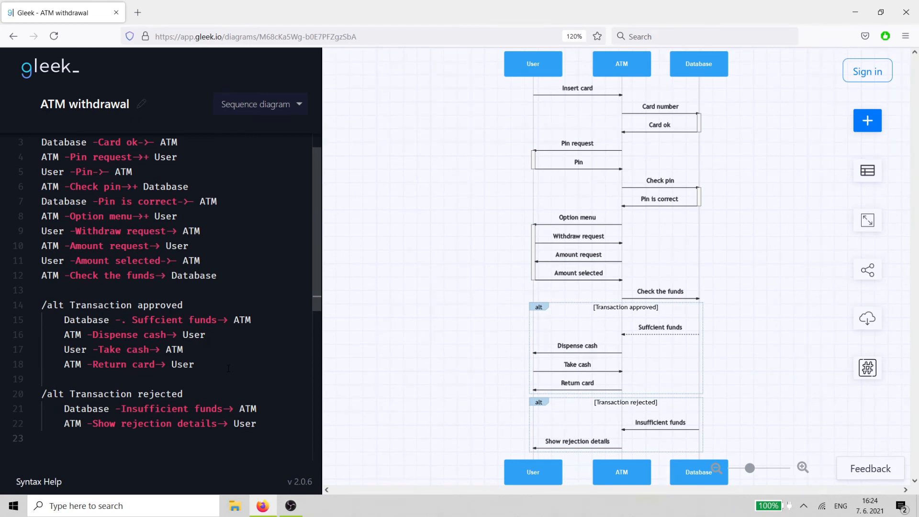
{"action": "type", "text": "ATM -Return the card->"}
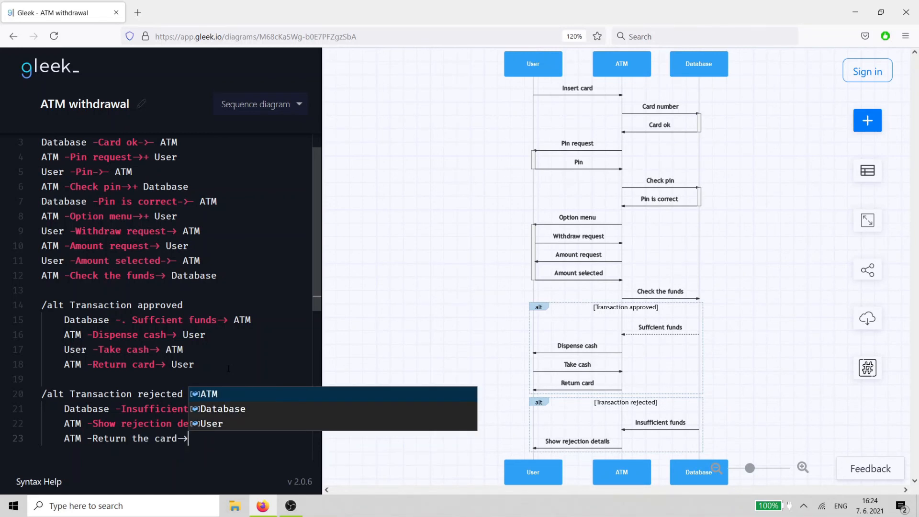
{"action": "type", "text": " User"}
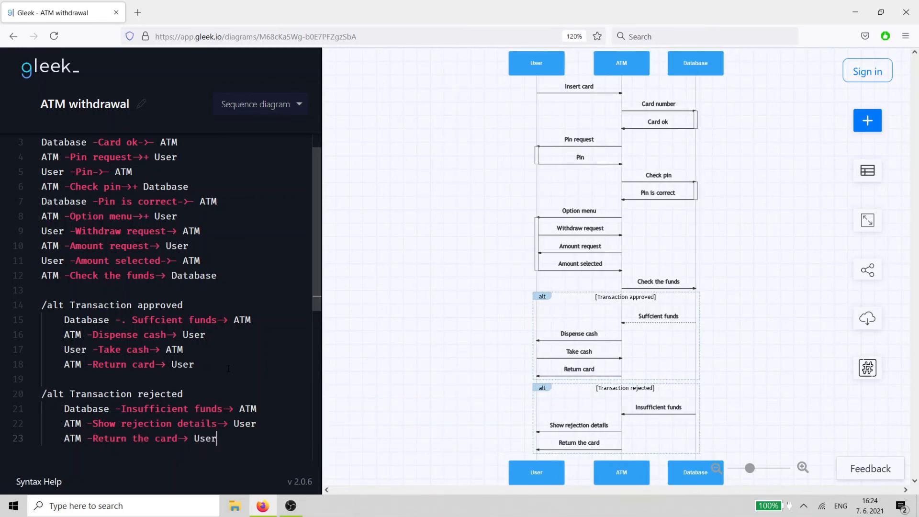